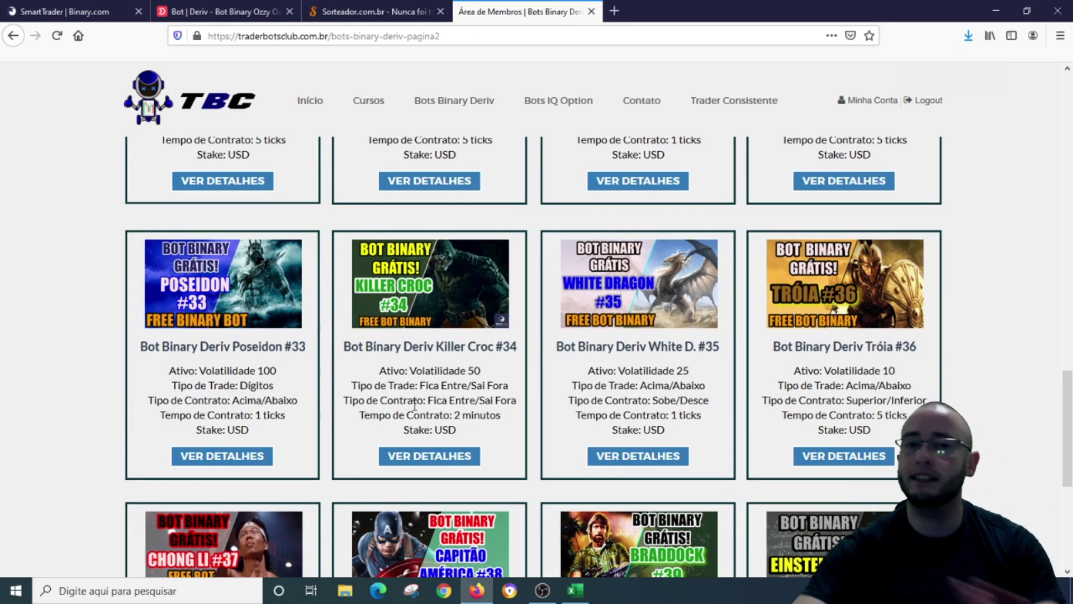
Open the details page of Bot Binary Deriv Killer Croc #34 and view its video and download section.
left_click(455, 456)
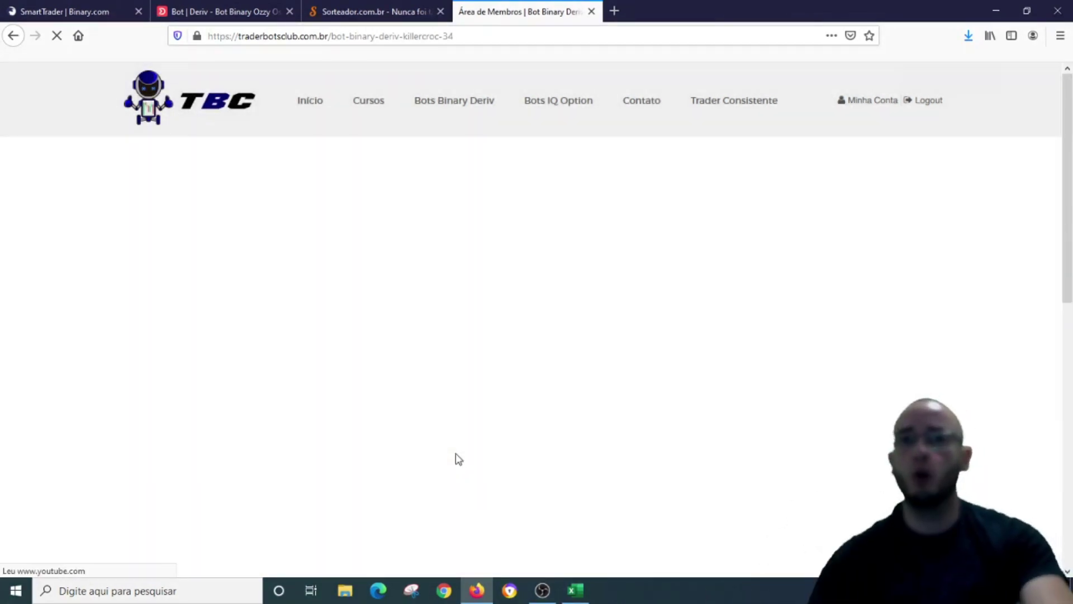
scroll(92, 253, "down", 5)
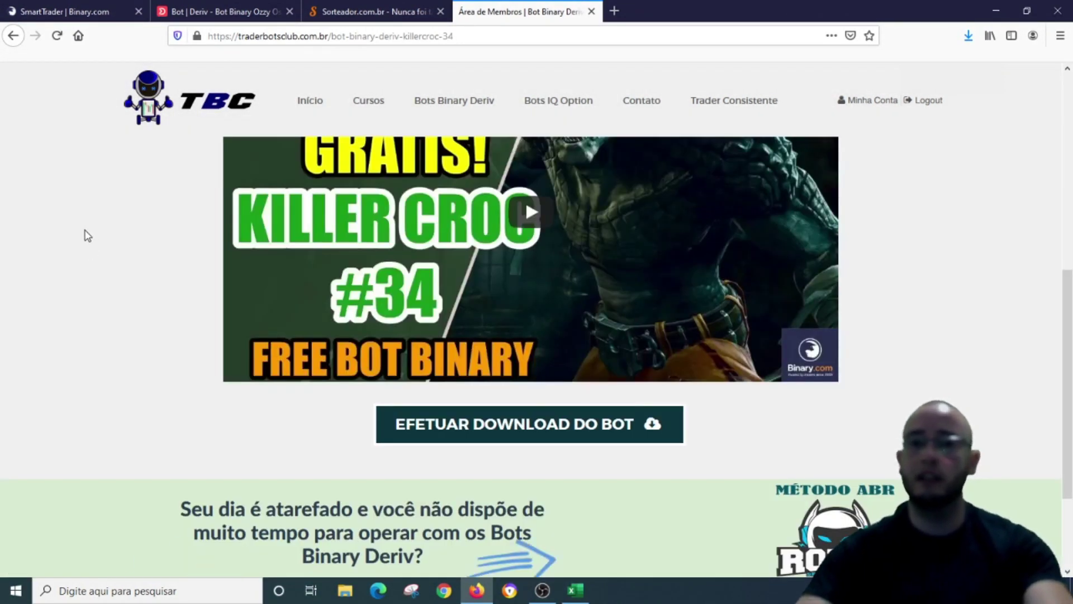
scroll(85, 237, "up", 3)
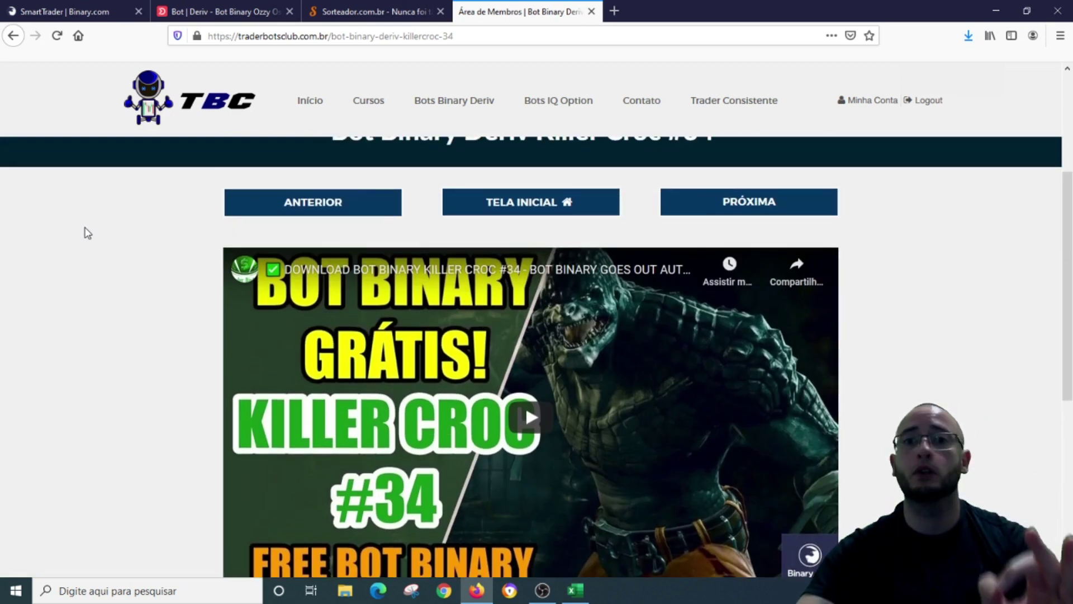
Switch to the Deriv DBot page and reset the workspace to a blank bot, discarding unsaved changes.
left_click(219, 13)
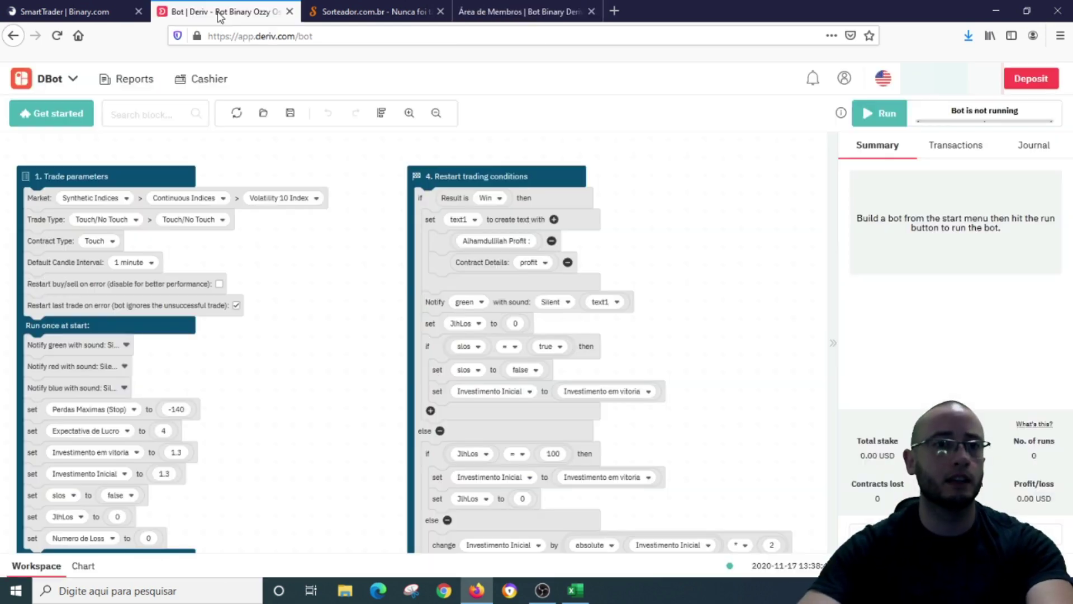
left_click(237, 113)
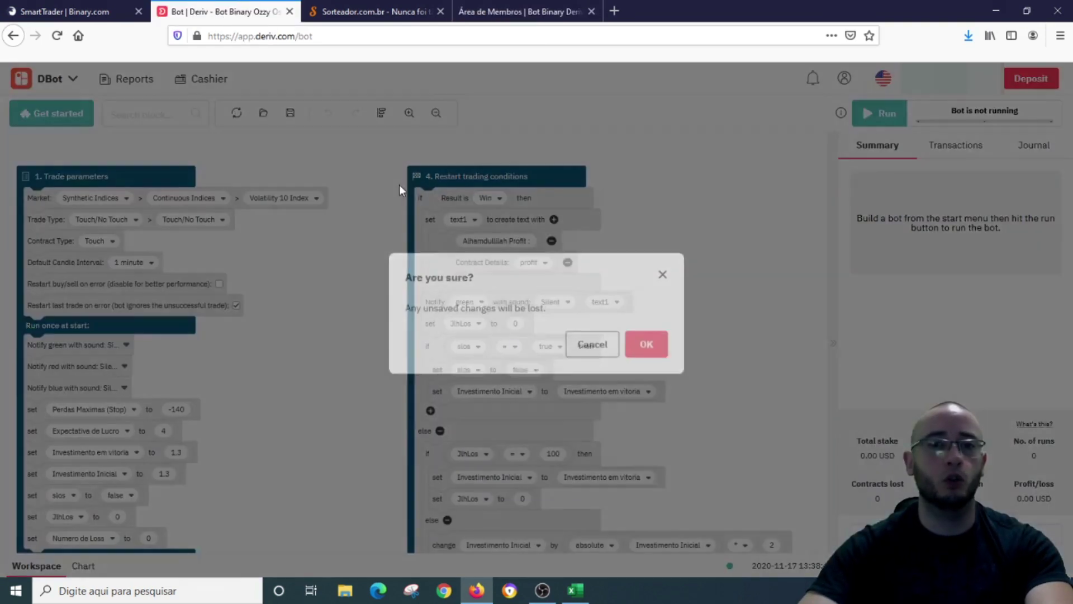
left_click(647, 339)
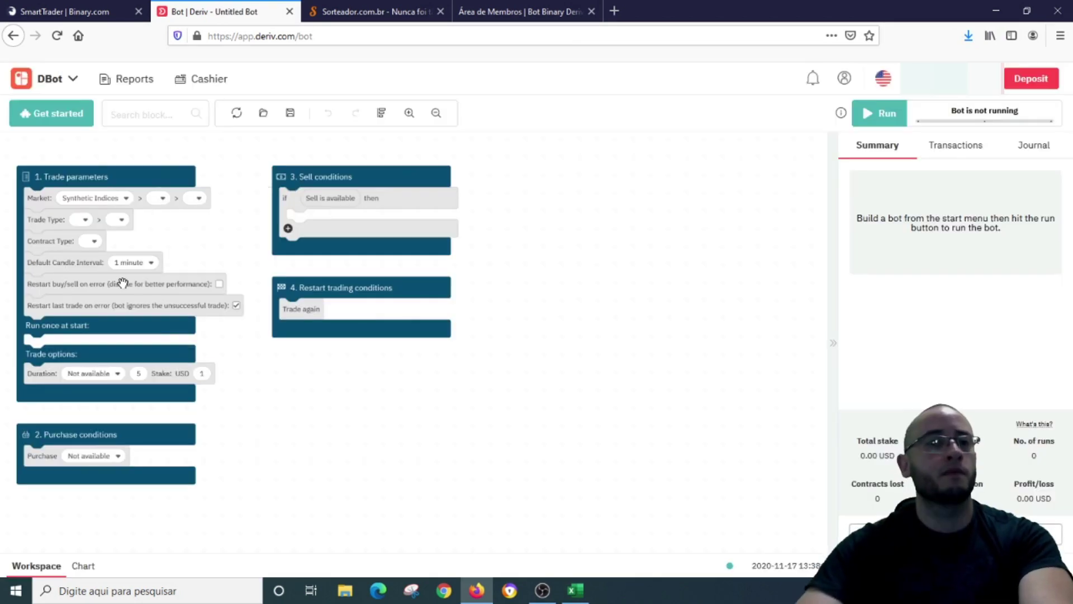
Load the local strategy file "Bot Binary Killer Croc #34 - Trader Binário" into the workspace.
left_click(265, 114)
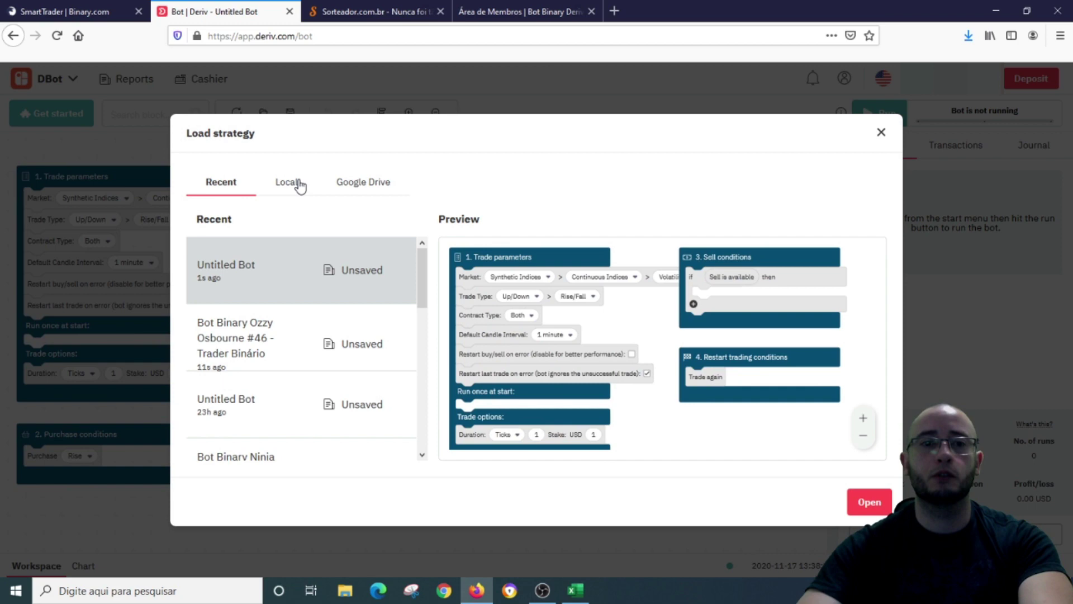
left_click(298, 184)
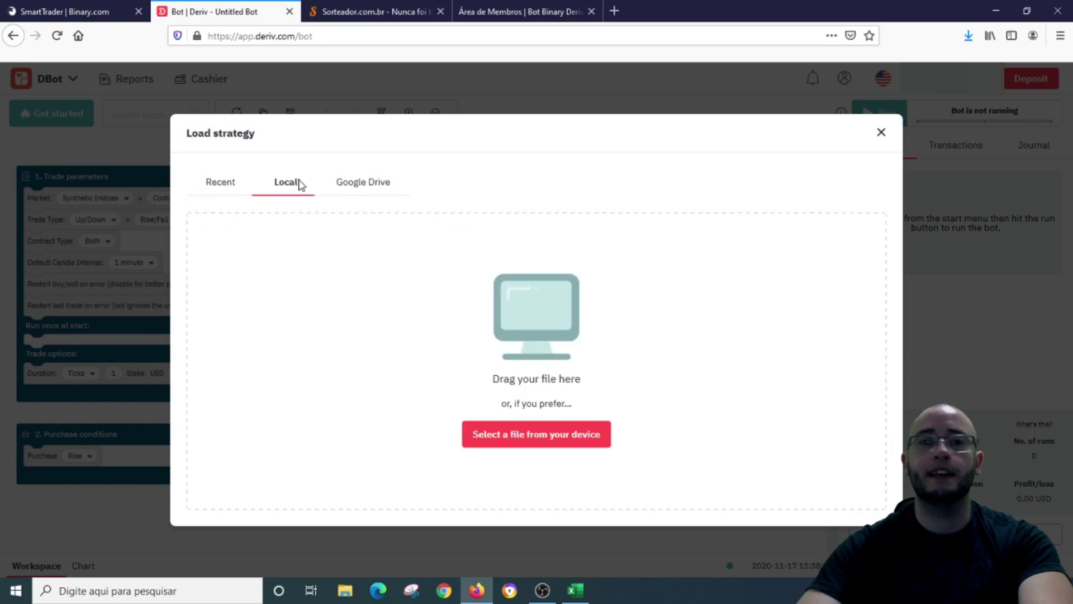
left_click(565, 426)
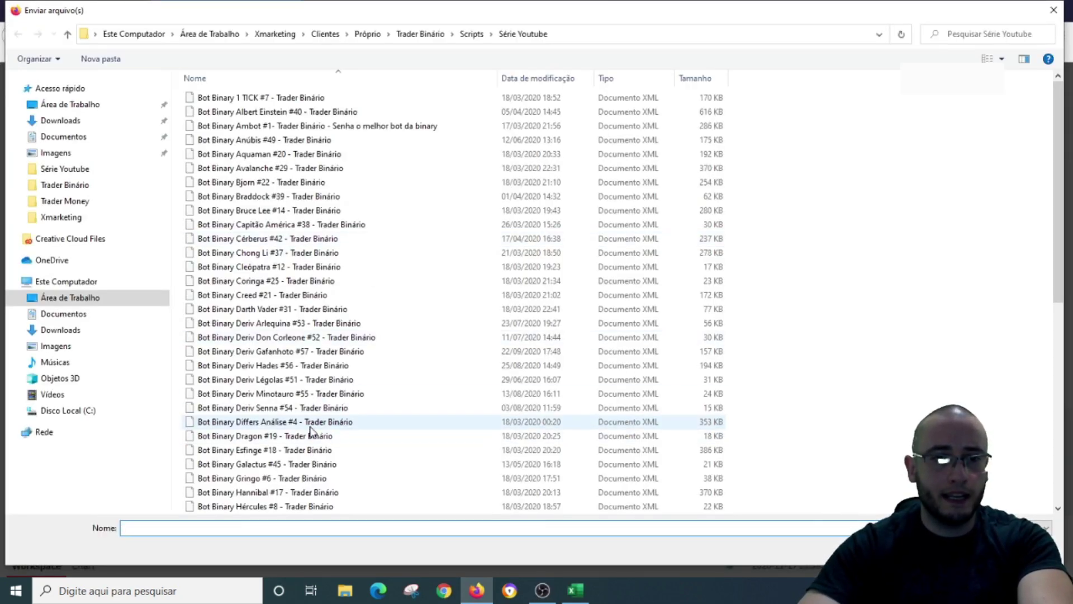
scroll(311, 431, "down", 5)
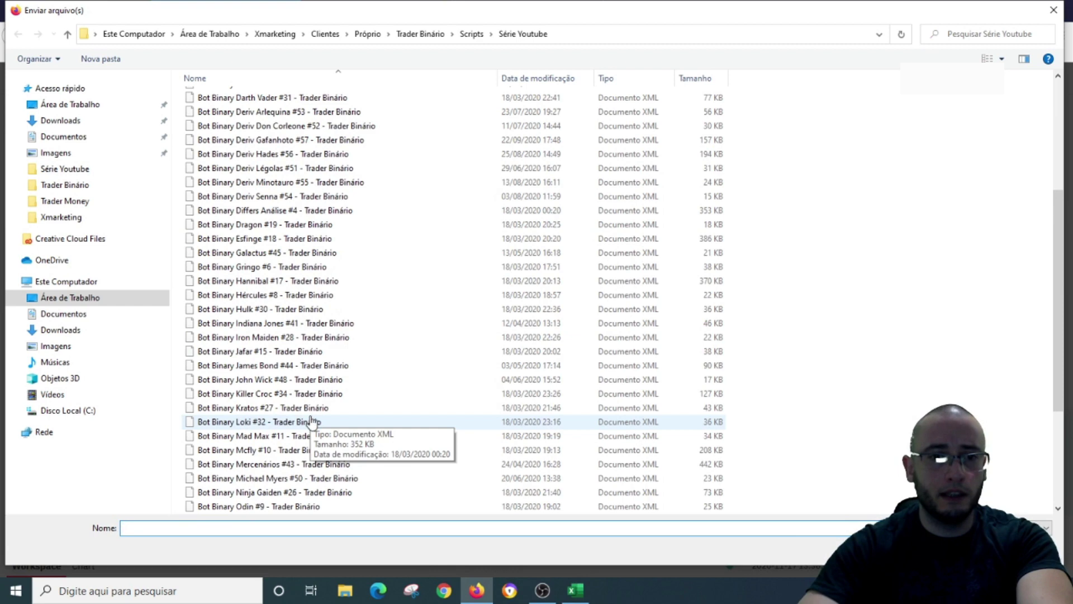
double_click(300, 395)
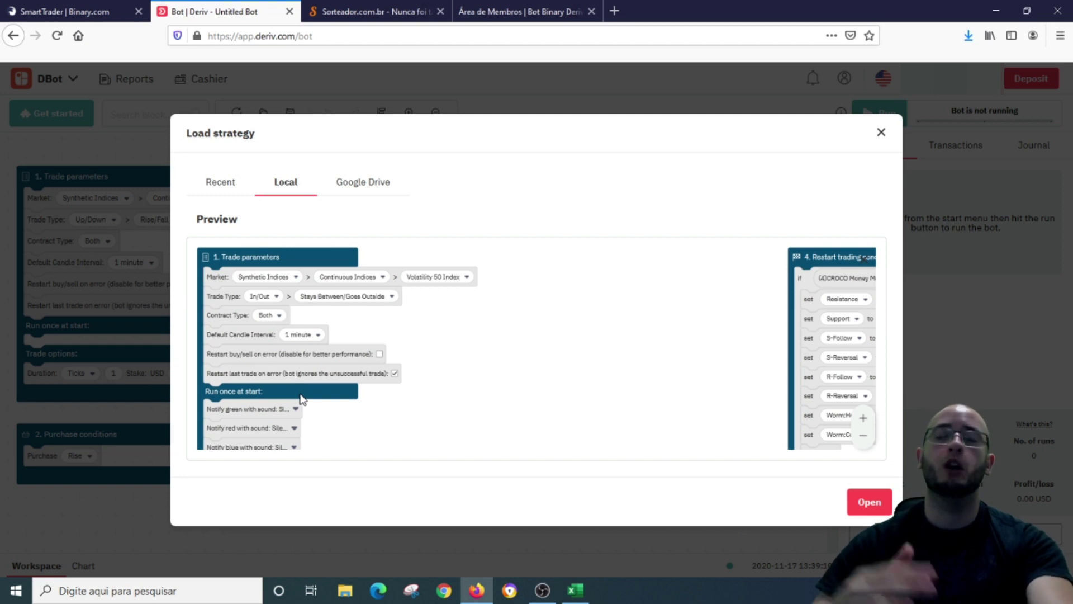
left_click(881, 504)
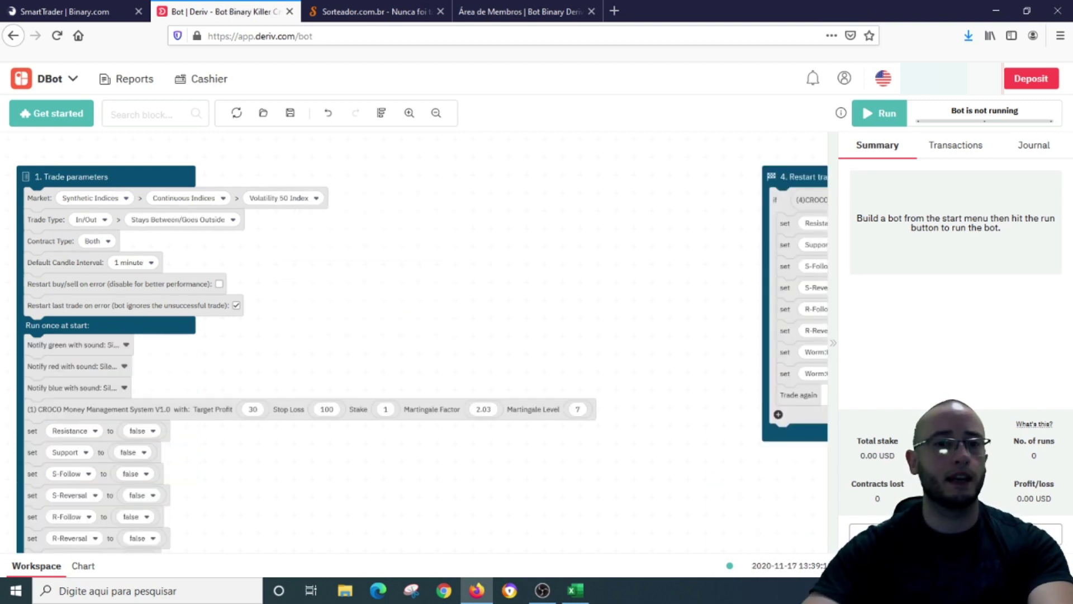
Move the Restart trading conditions block closer to the Trade parameters block and open the Target Profit value for editing.
left_click_drag(784, 177, 566, 174)
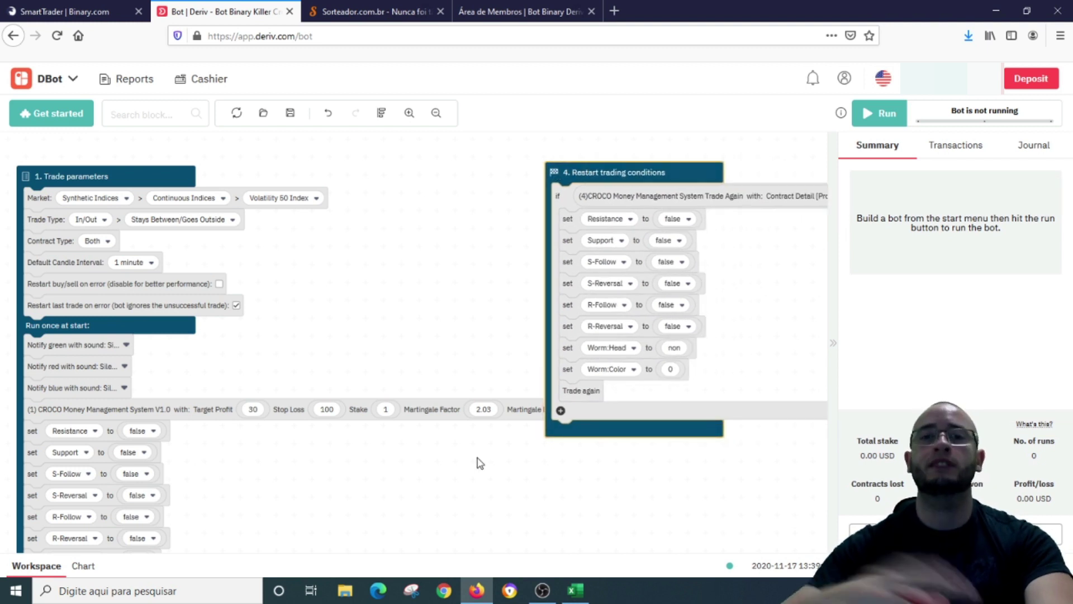
left_click_drag(593, 172, 671, 179)
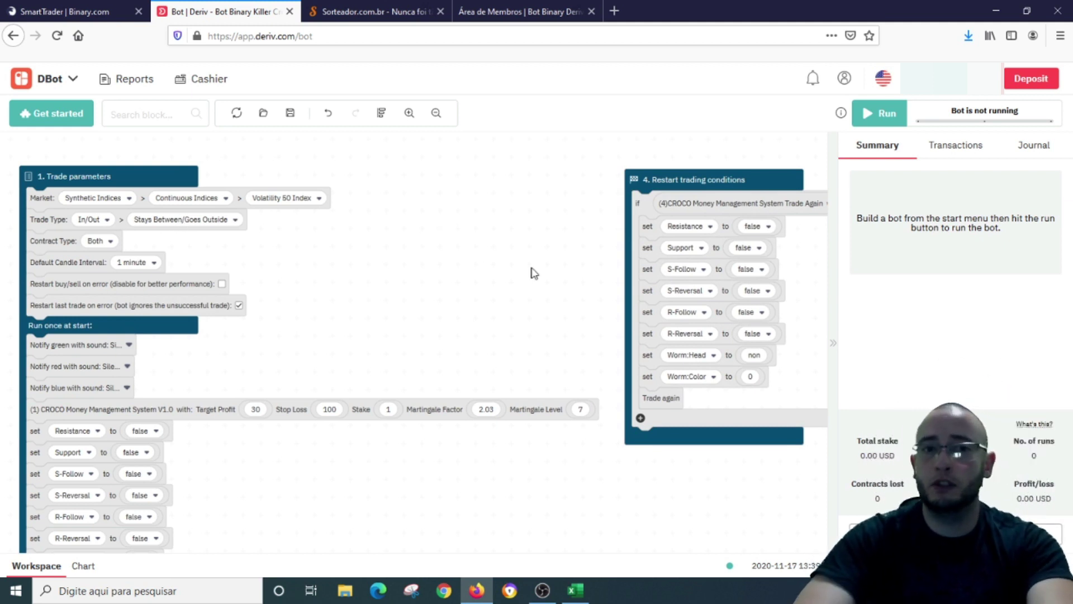
scroll(347, 323, "down", 2)
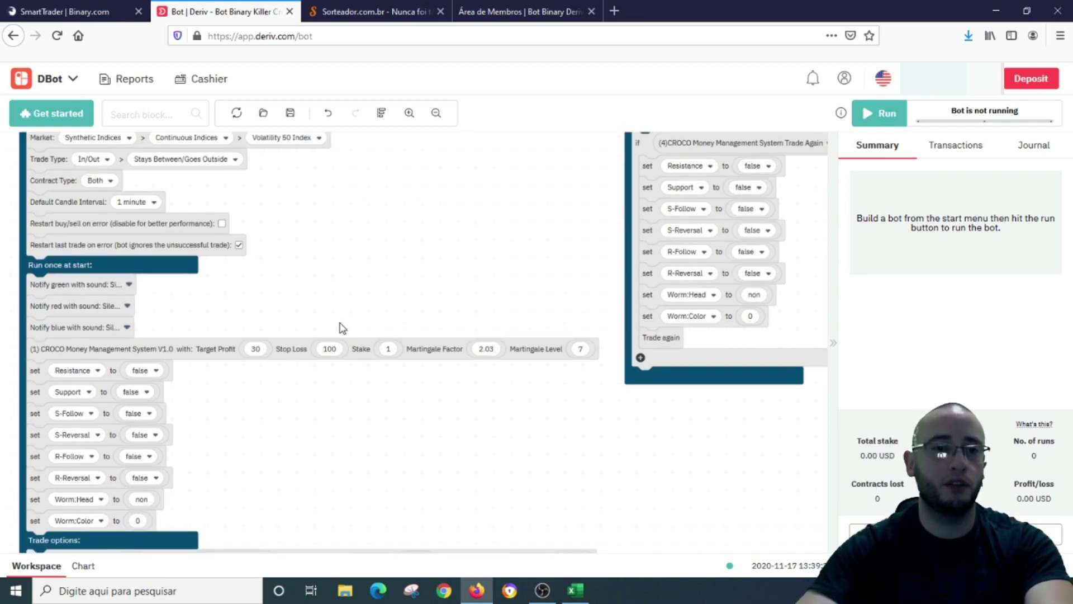
left_click(257, 349)
Switch to Excel, enter the date 17/11 in A29 of the Gerenciamento Bots sheet, and go across to E29.
left_click(580, 595)
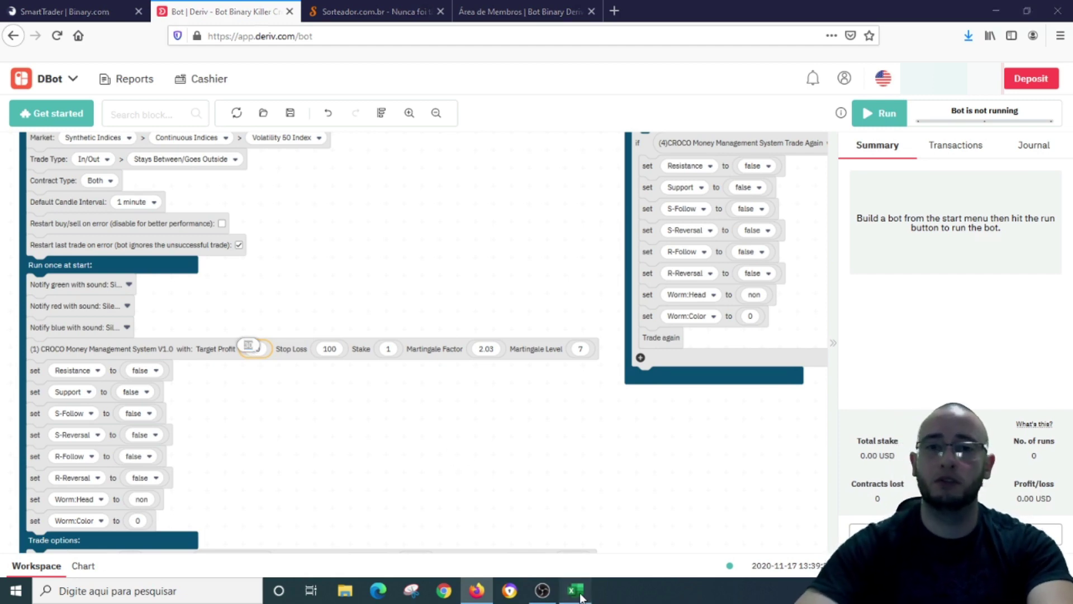
left_click(131, 423)
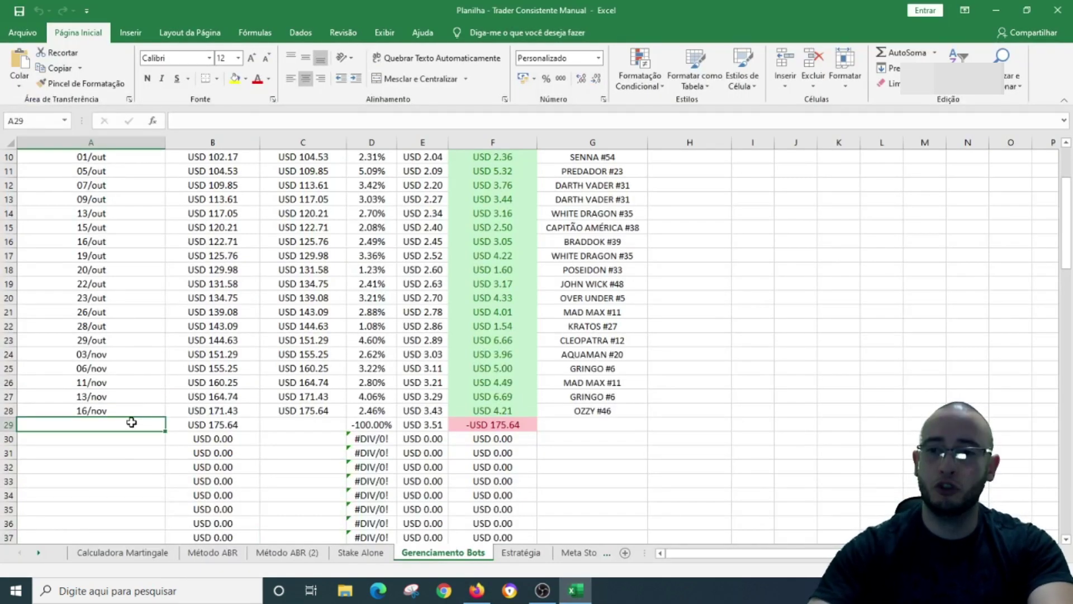
type("17/")
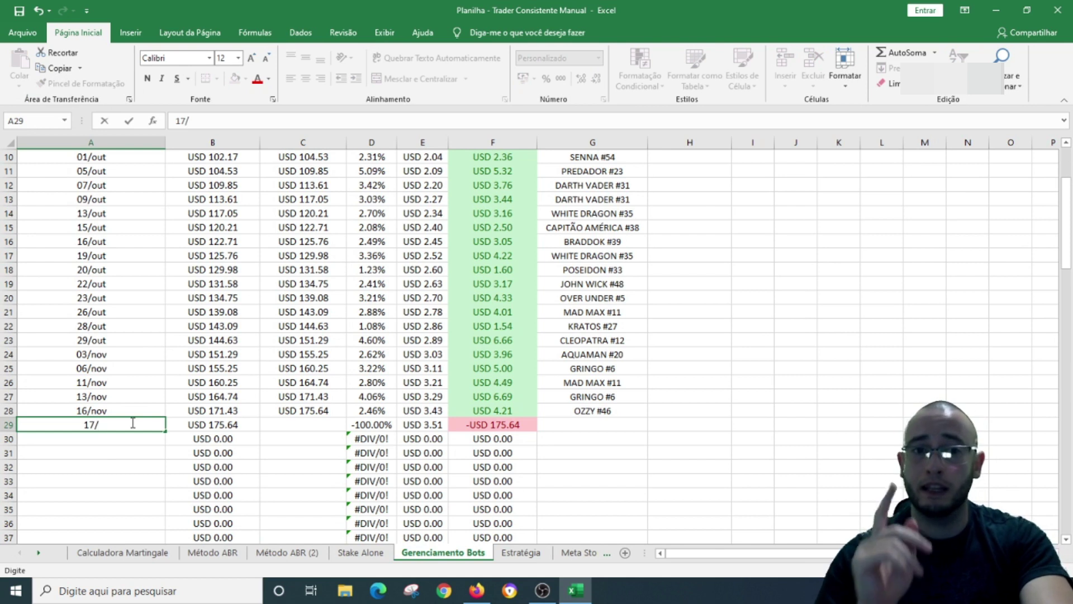
type("11")
key("Tab")
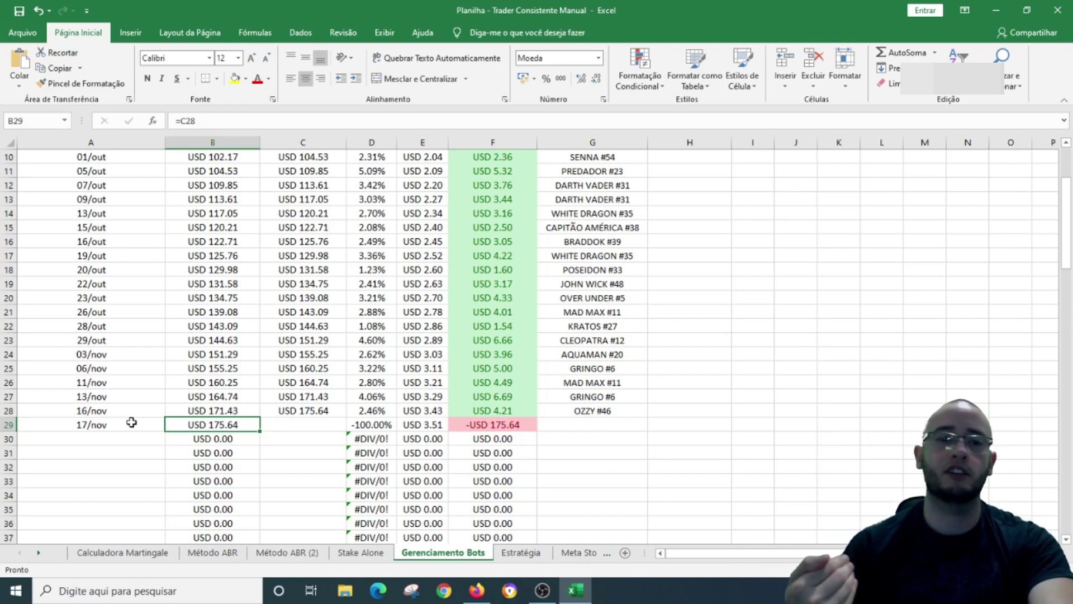
key("Tab")
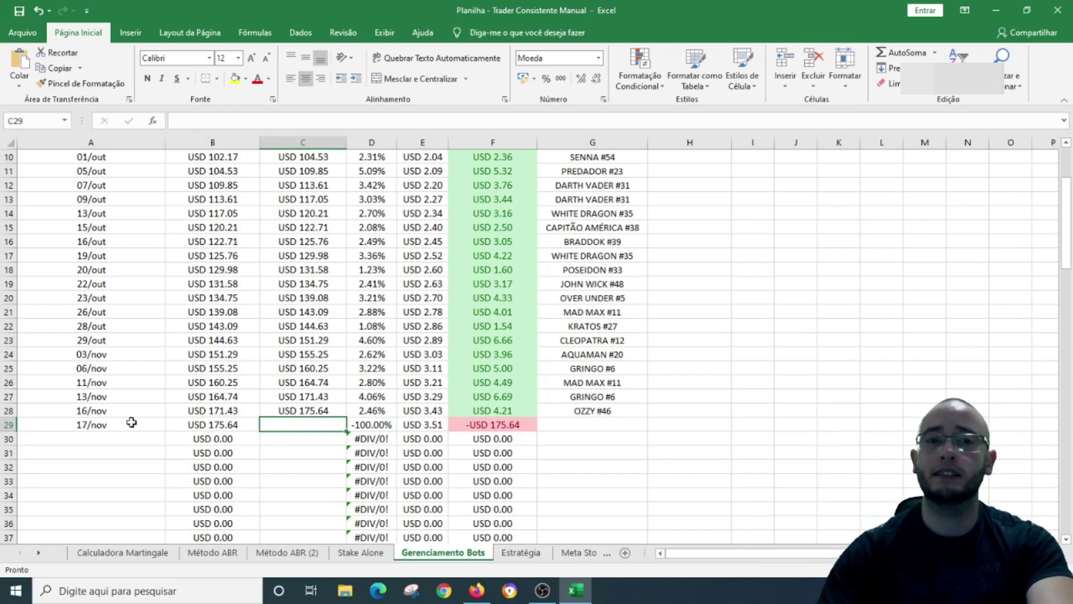
key("Tab")
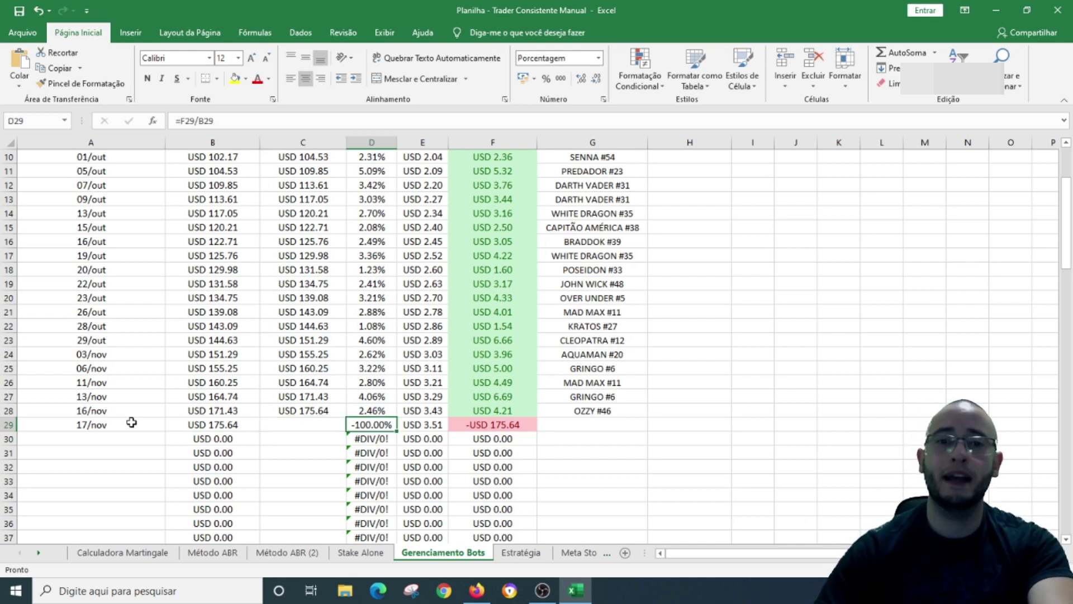
key("Tab")
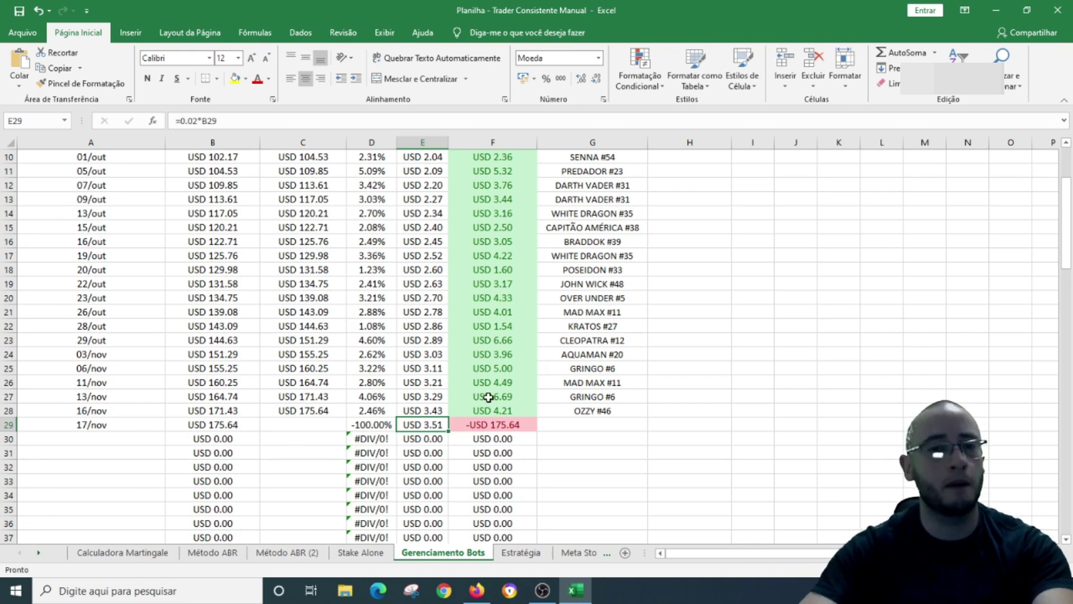
Back in DBot, set the CROCO Money Management System's Target Profit to 4 and Stop Loss to 150.
left_click(477, 590)
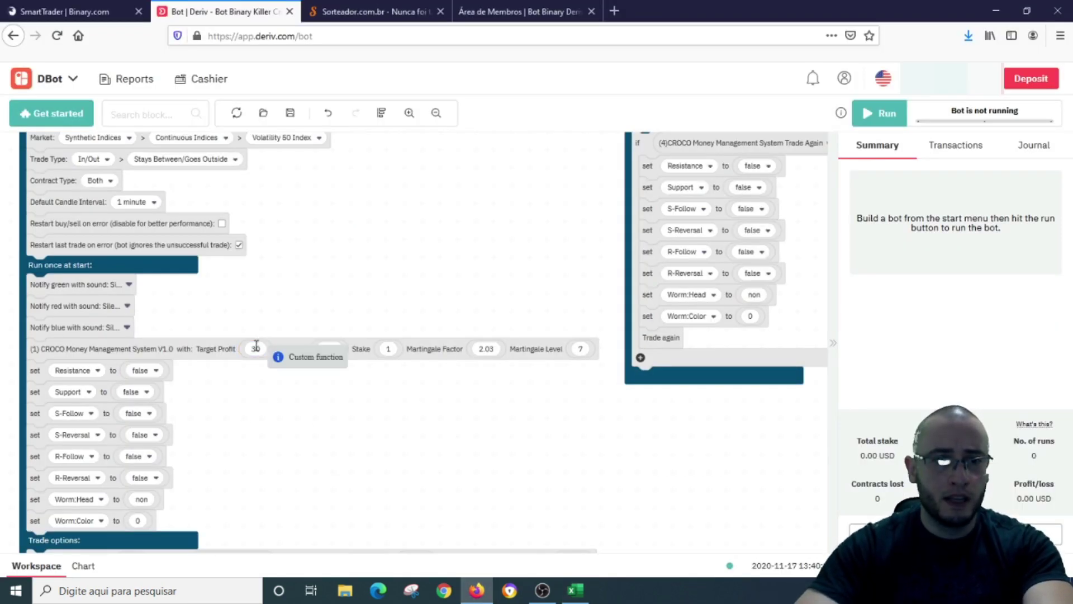
type("4")
left_click(307, 309)
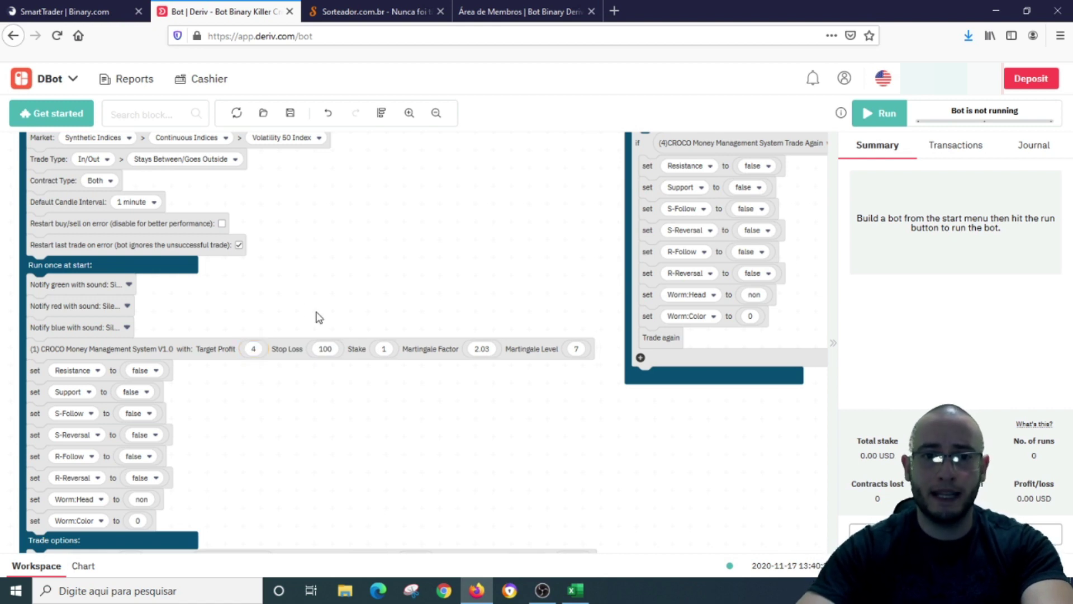
left_click(336, 350)
type("150")
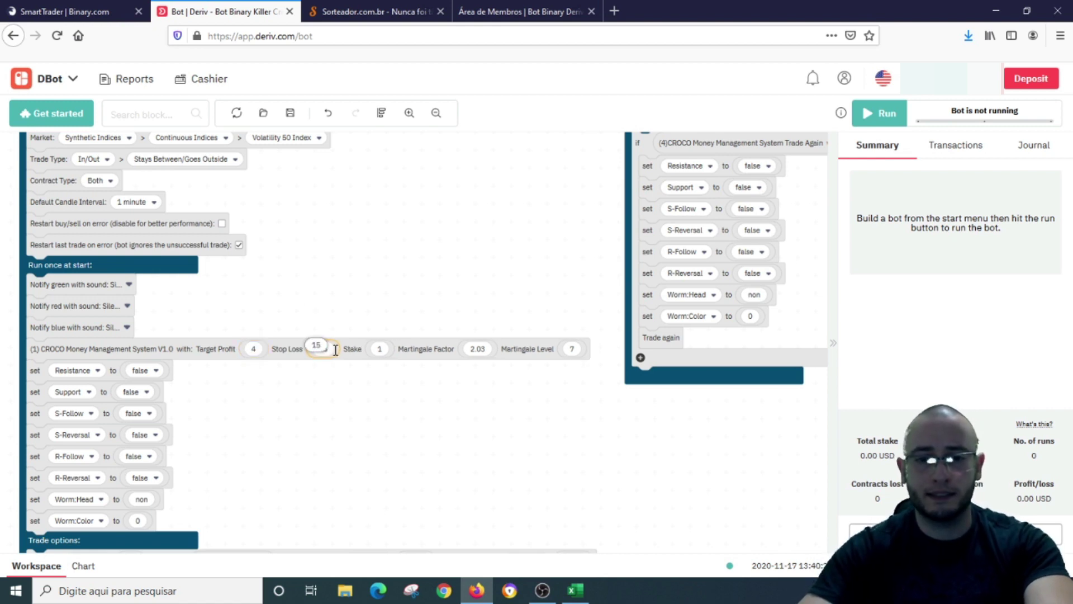
left_click(346, 415)
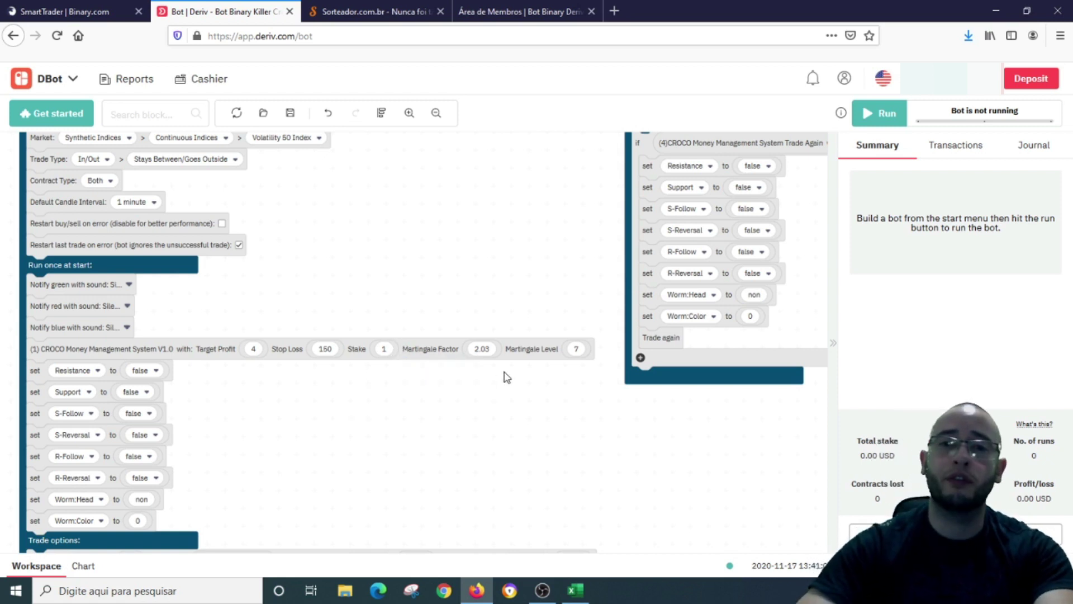
In Excel's Calculadora Martingale sheet, set Fator Martingale to 2.03 and Stake Inicial to 1.
left_click(576, 597)
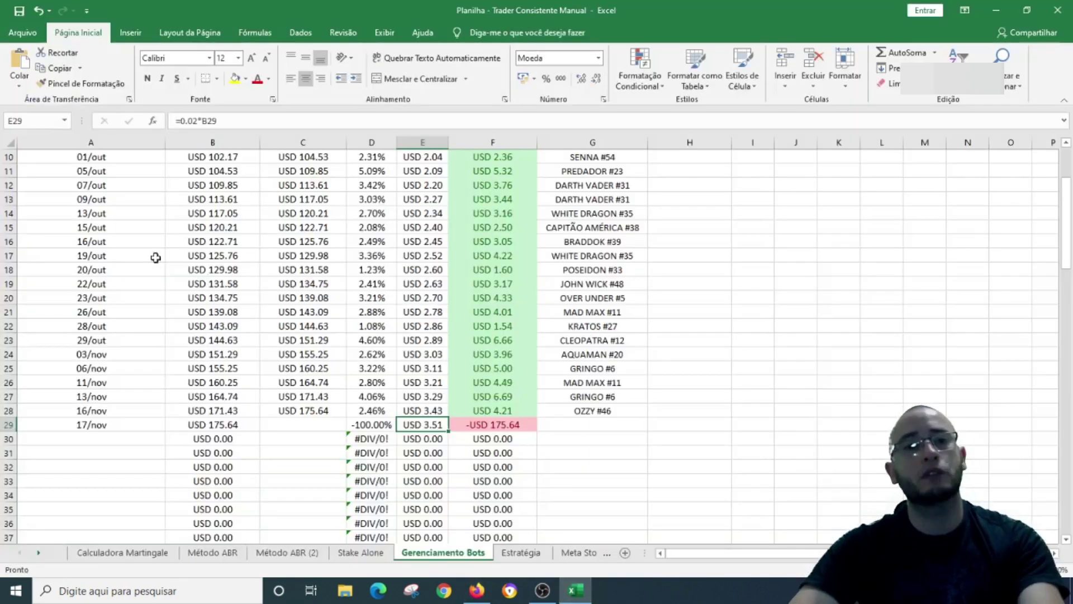
left_click(151, 553)
left_click(242, 330)
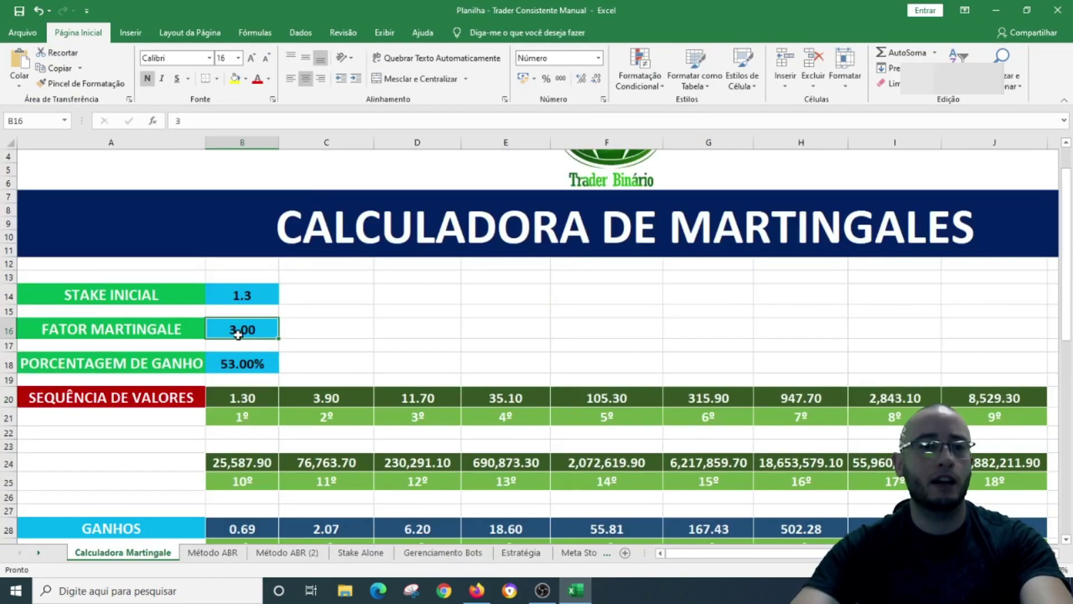
type("2.03")
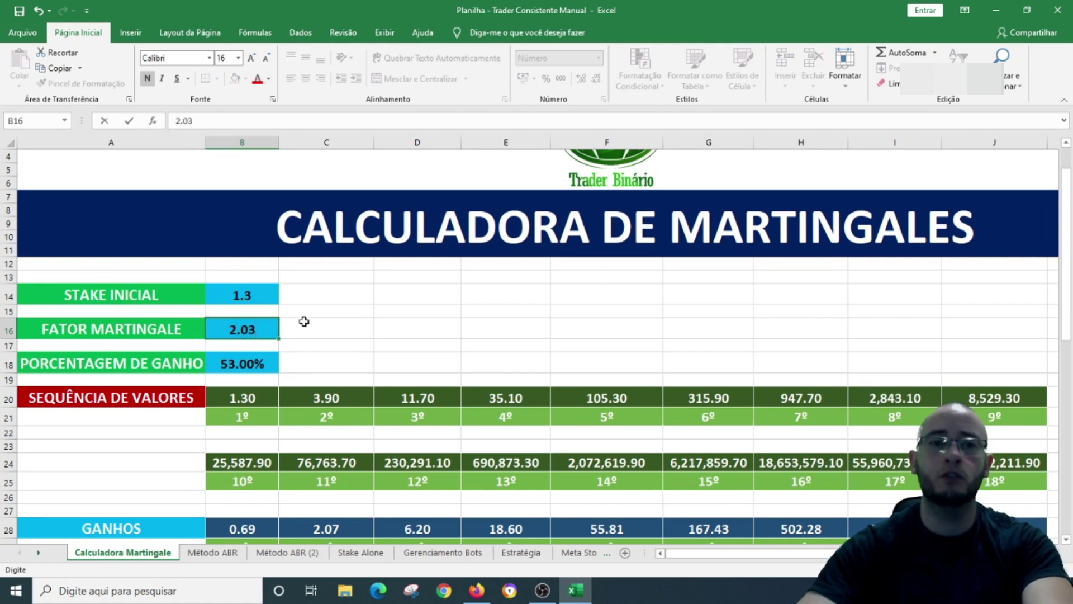
left_click(403, 312)
left_click(257, 295)
left_click(321, 296)
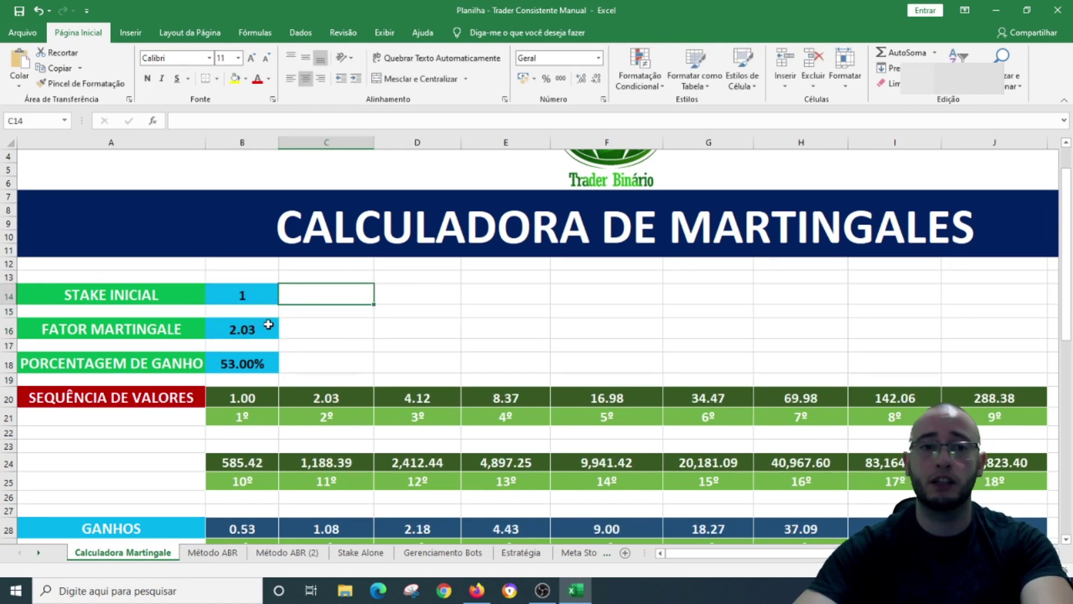
left_click(399, 332)
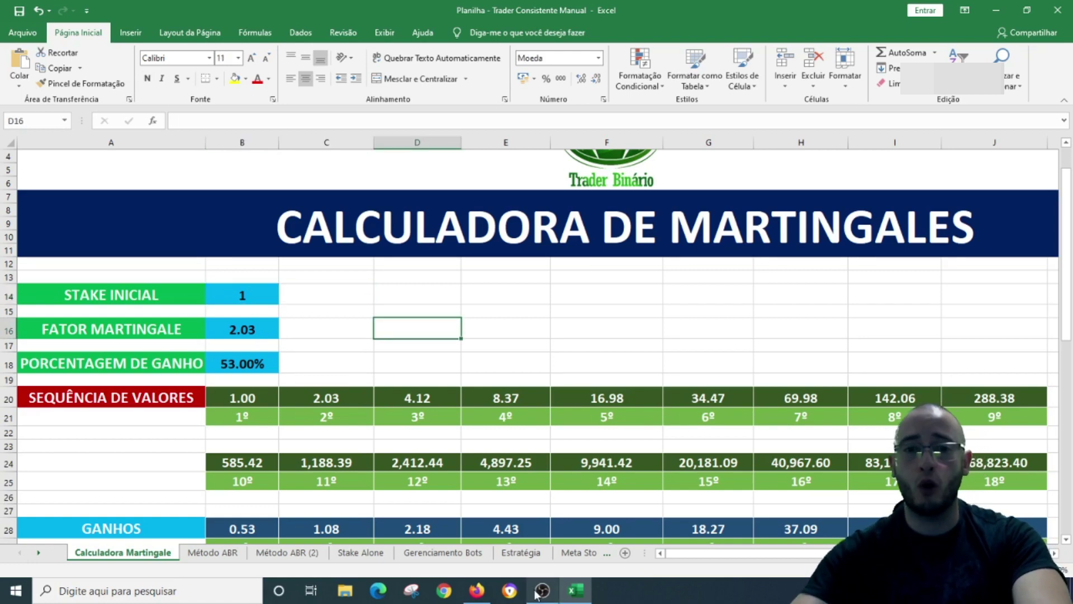
Return to DBot and review the Killer Croc strategy's trade parameters and trade options.
left_click(477, 590)
scroll(351, 414, "down", 4)
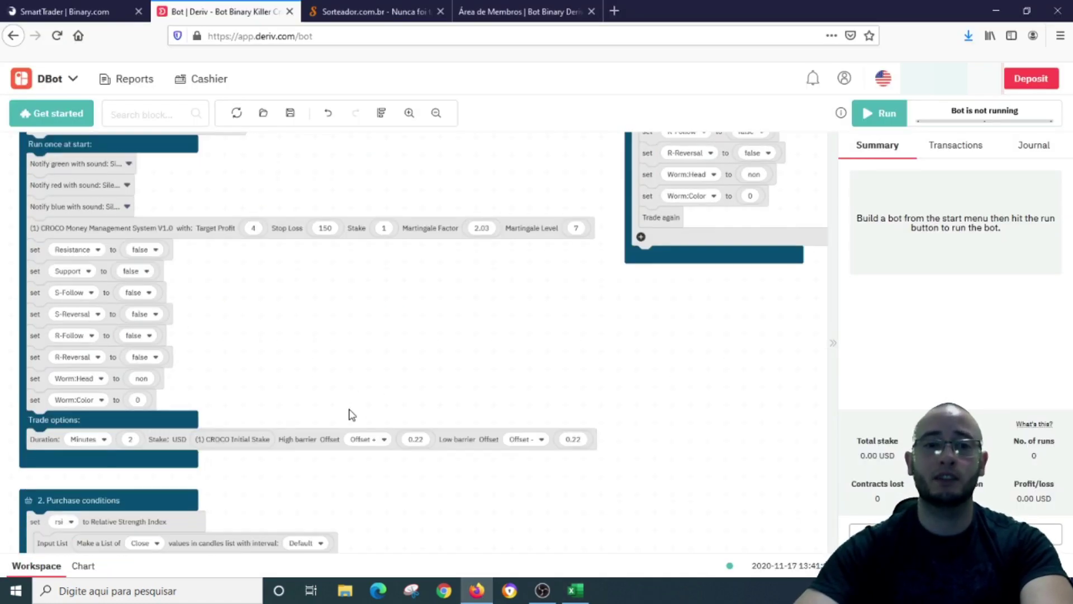
scroll(352, 411, "up", 7)
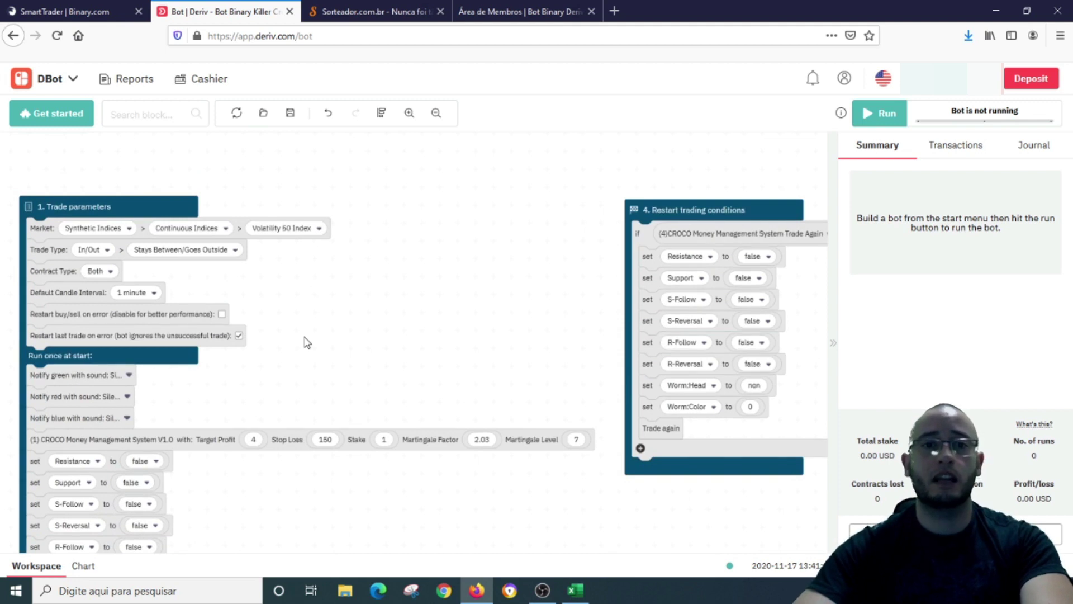
scroll(307, 341, "down", 6)
Switch to Binary.com's SmartTrader, choose the Índice Volatility 50 market and select the Fica entre/Sai fora trade type.
left_click(87, 12)
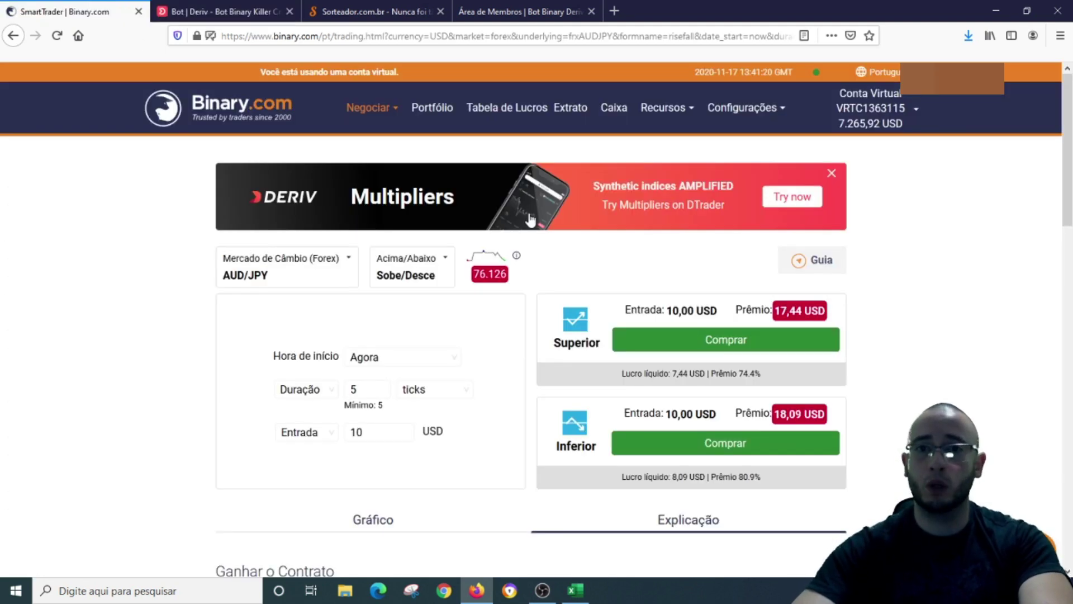
left_click(254, 272)
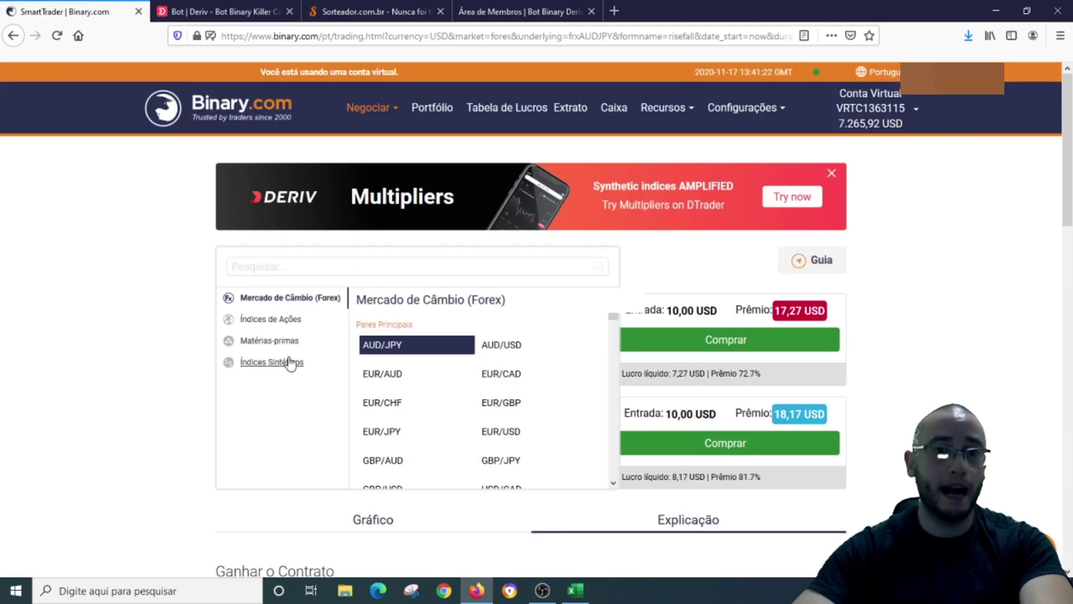
left_click(285, 362)
left_click(526, 402)
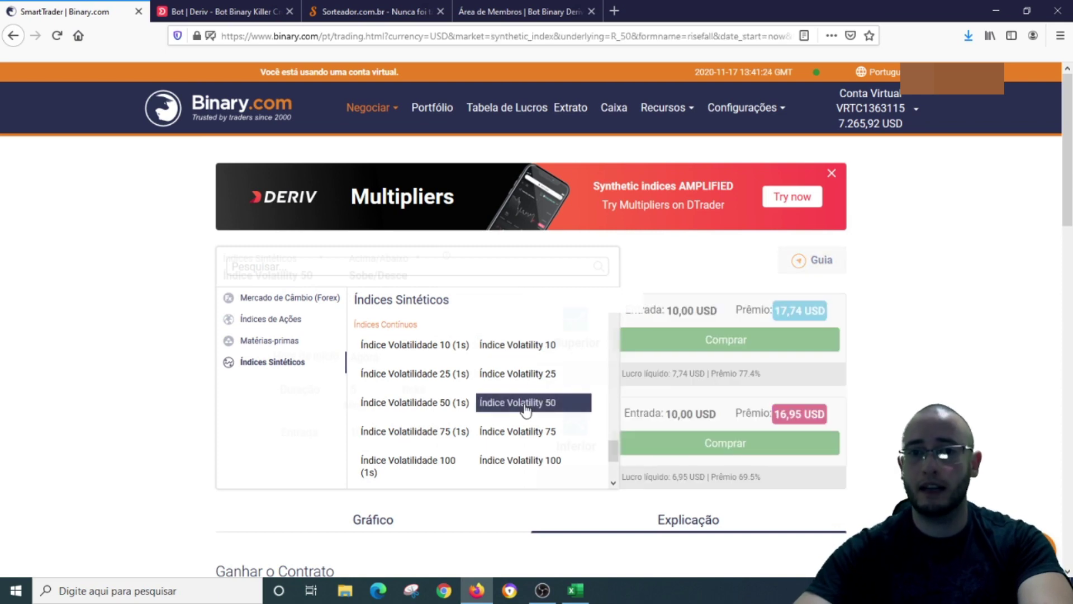
scroll(200, 312, "down", 3)
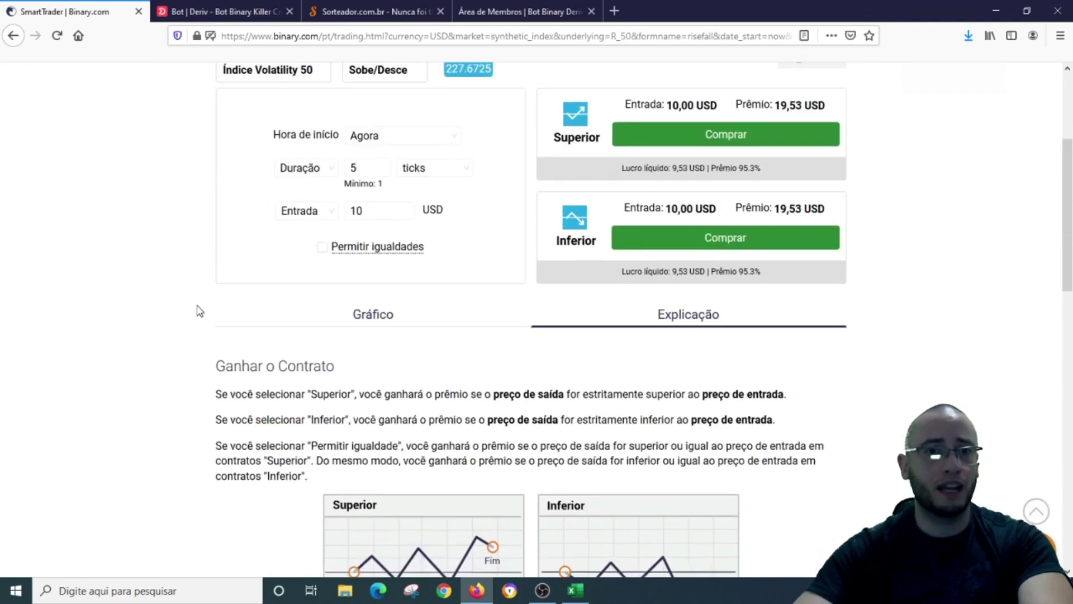
scroll(265, 179, "up", 1)
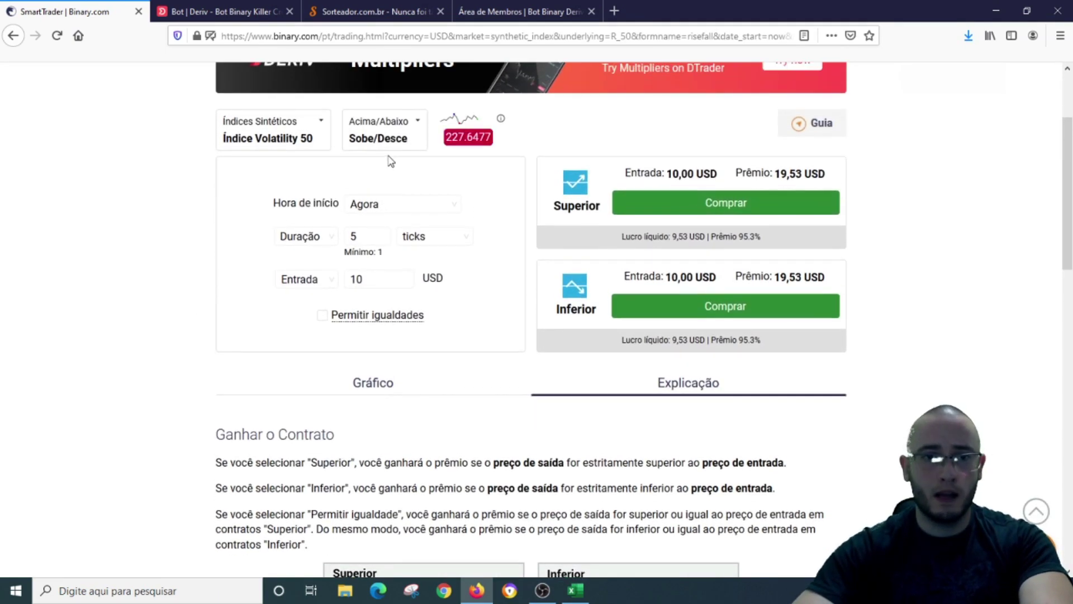
left_click(391, 139)
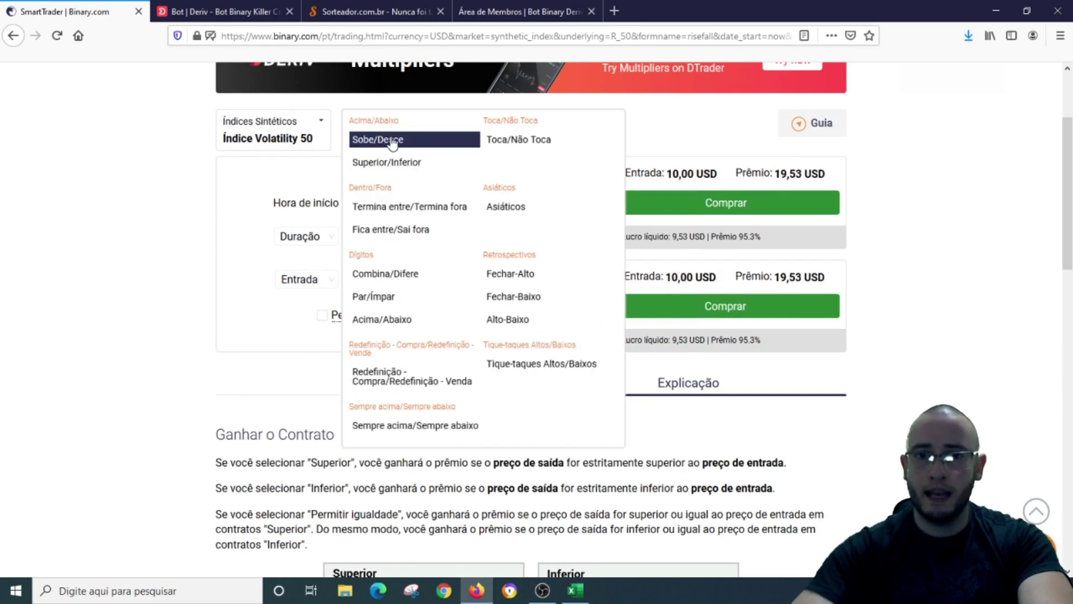
left_click(401, 230)
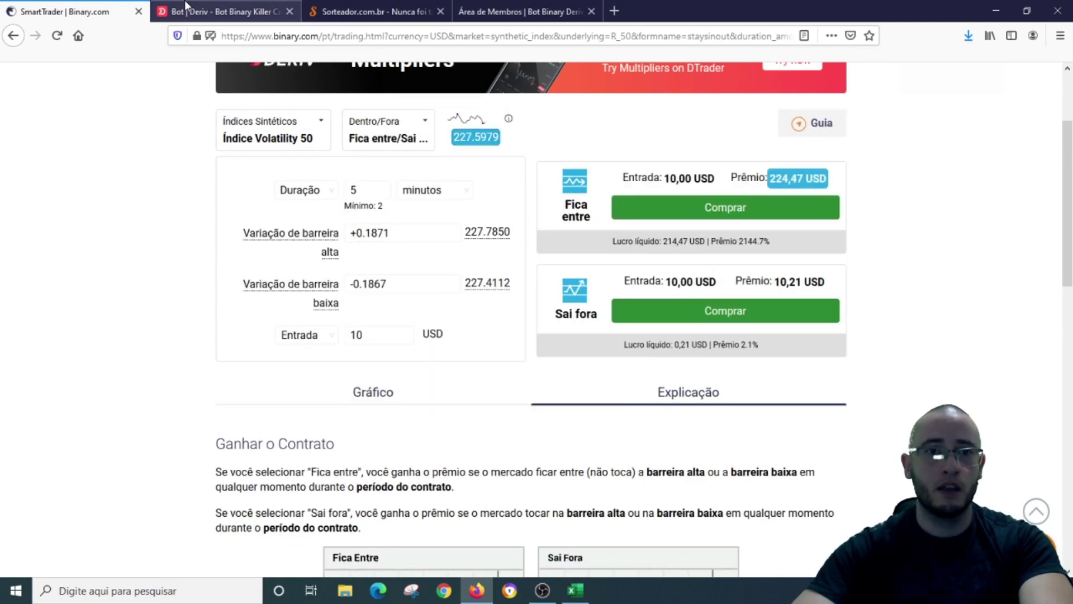
Set the SmartTrader contract duration to 2 minutes.
left_click(372, 195)
key("BackSpace")
type("2")
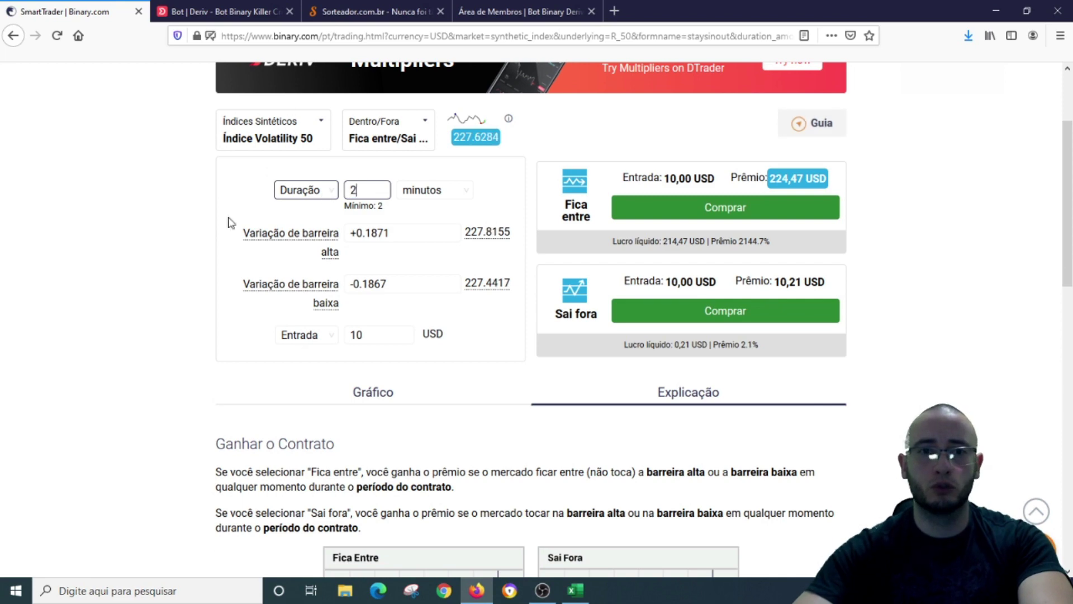
Check the barrier offsets in DBot, then set SmartTrader's high barrier to +0.22 and low barrier to -0.22.
left_click(215, 12)
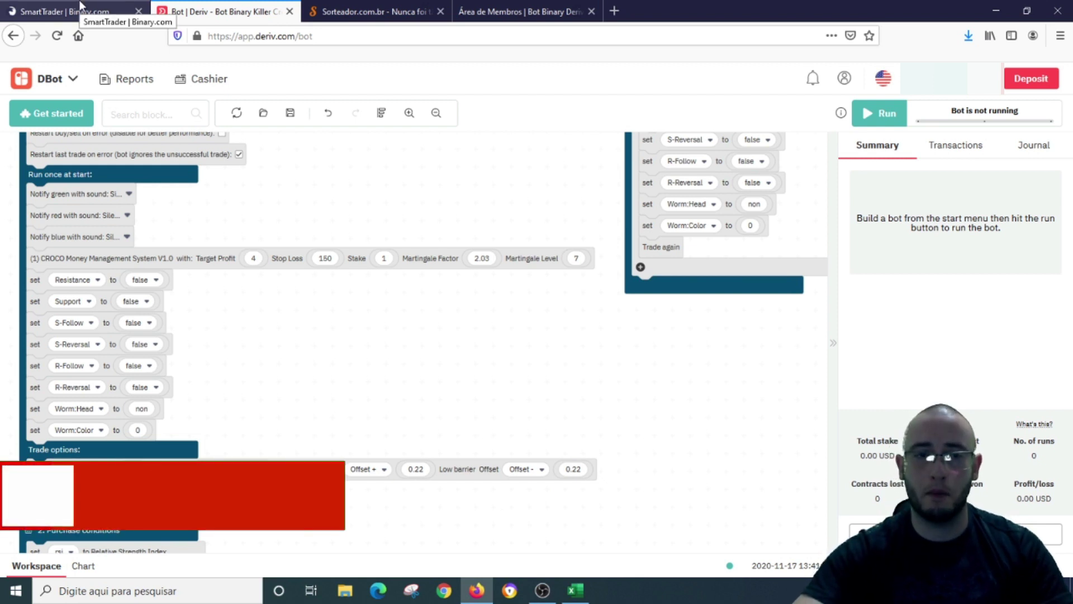
left_click(117, 10)
type("2")
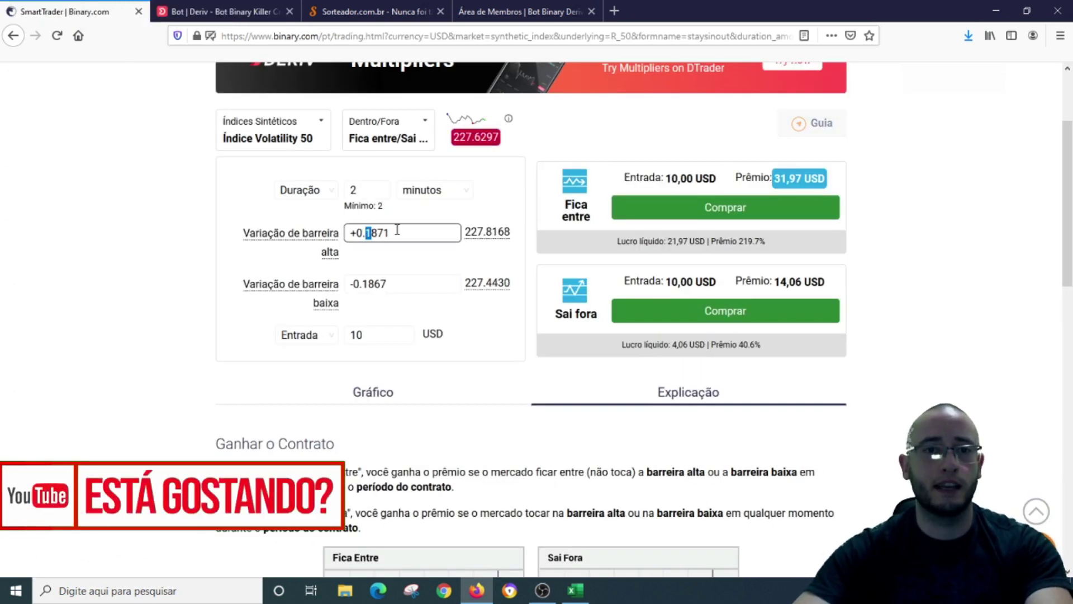
left_click_drag(390, 233, 370, 233)
type("22")
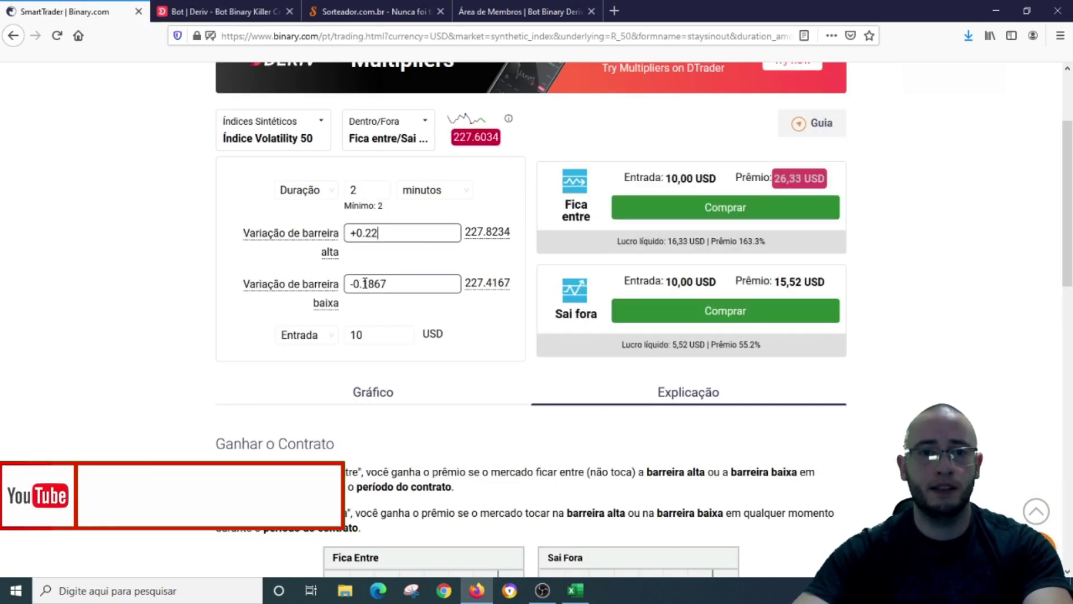
left_click_drag(367, 283, 405, 281)
type("22")
left_click(185, 258)
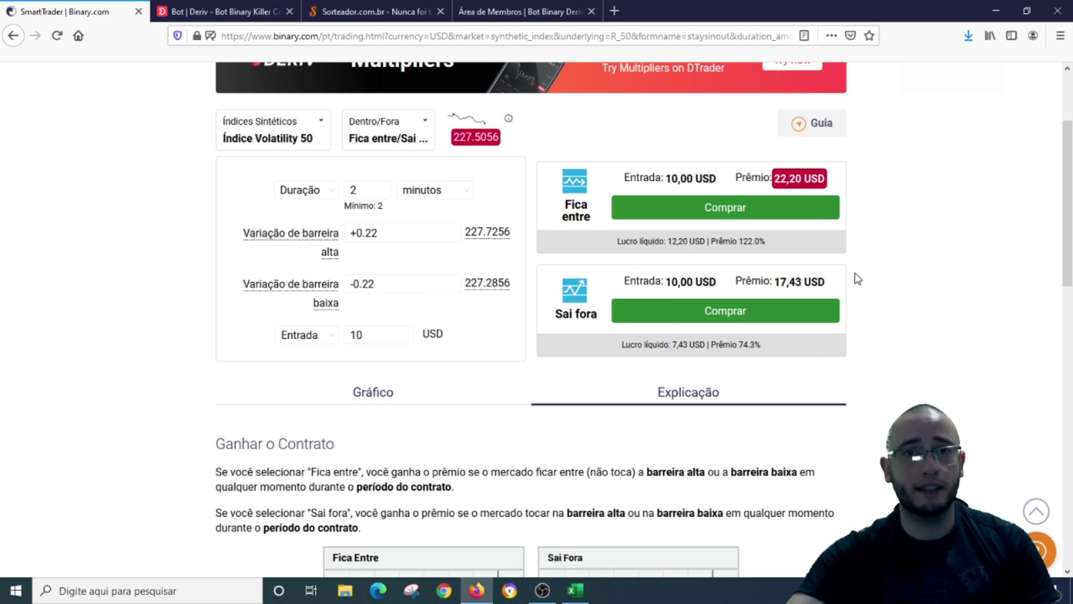
Return to DBot and review the bot's trade options and purchase conditions.
left_click(243, 8)
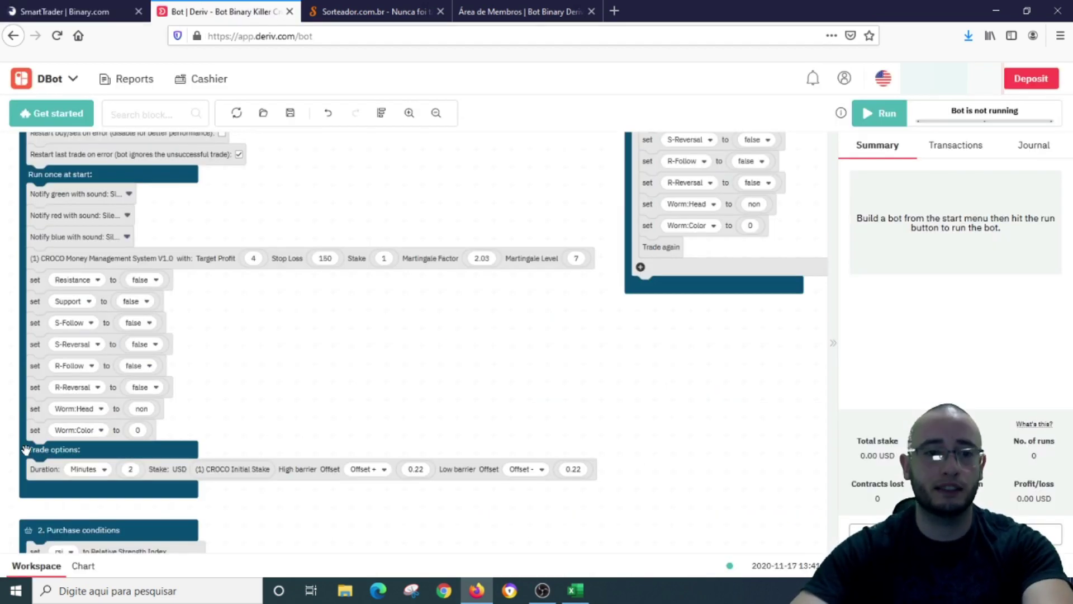
scroll(27, 450, "down", 2)
scroll(5, 450, "down", 3)
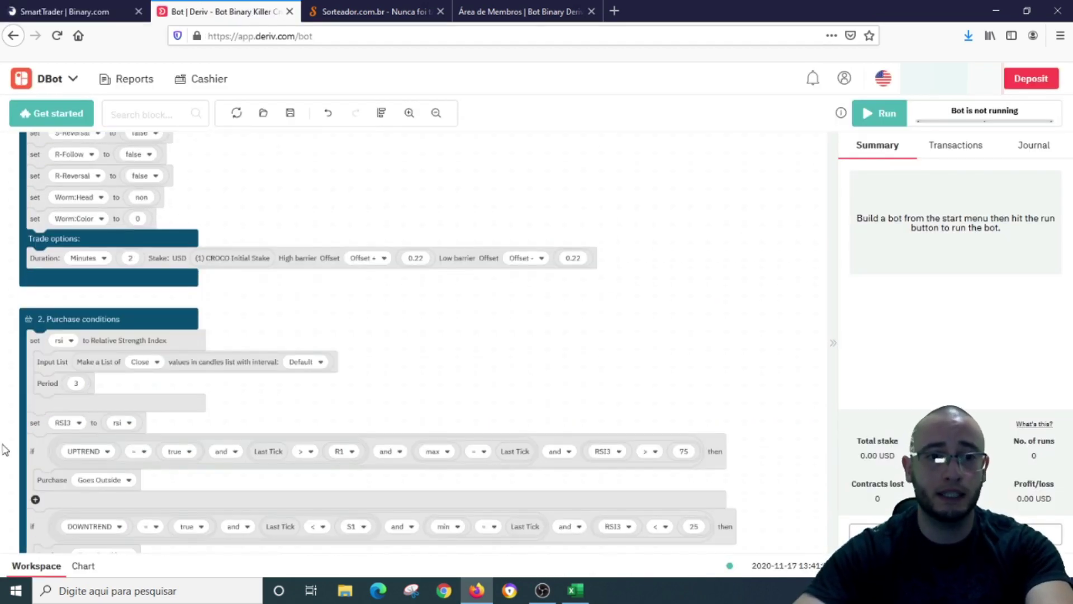
scroll(4, 450, "down", 3)
scroll(108, 450, "down", 2)
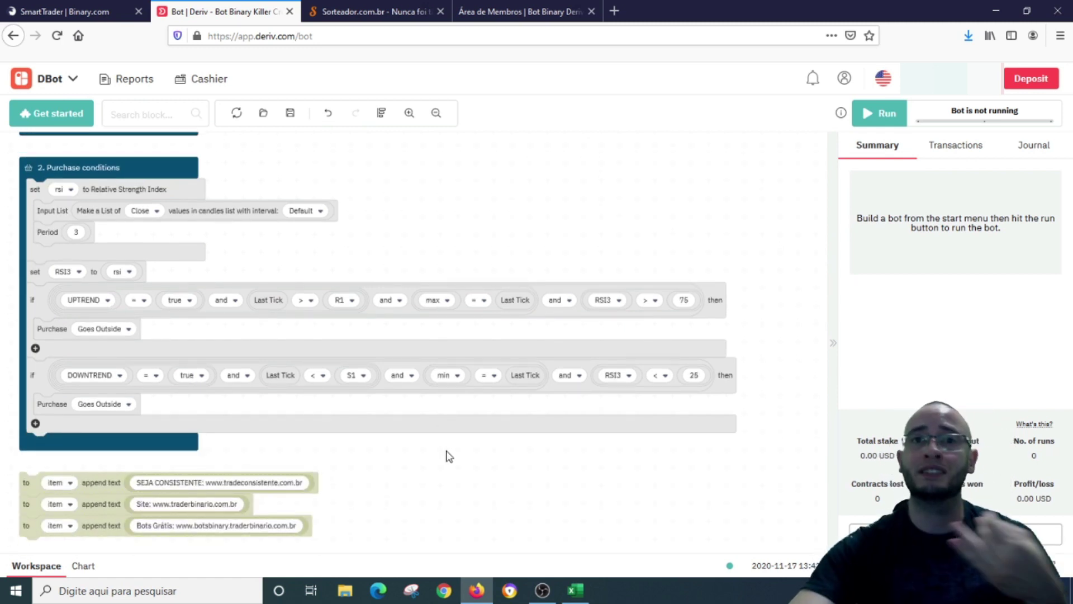
Go back to SmartTrader and check the payout percentage of the Sai fora contract.
left_click(66, 11)
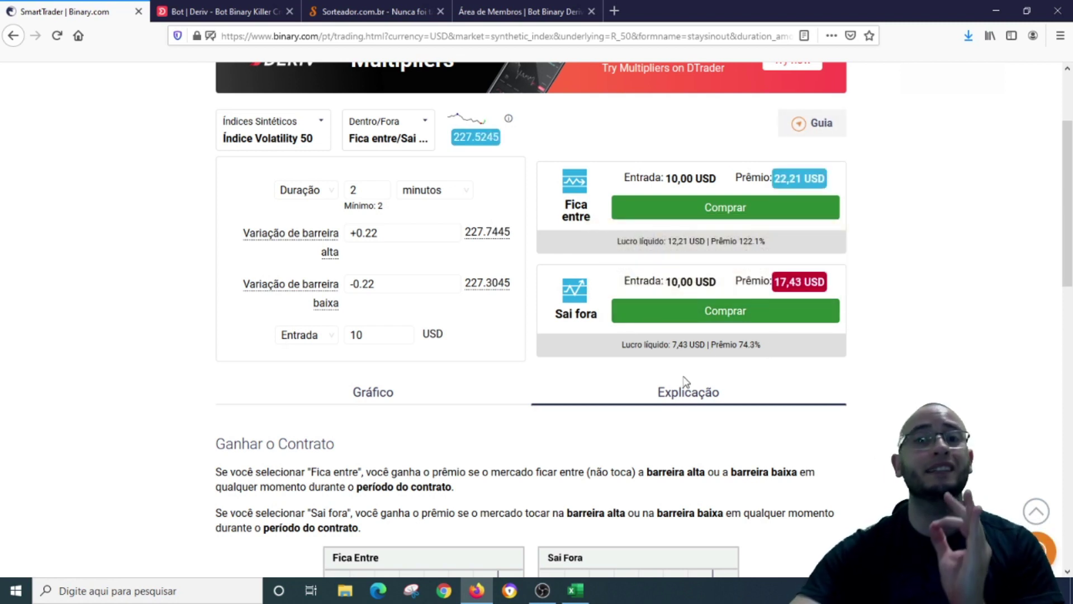
left_click(459, 282)
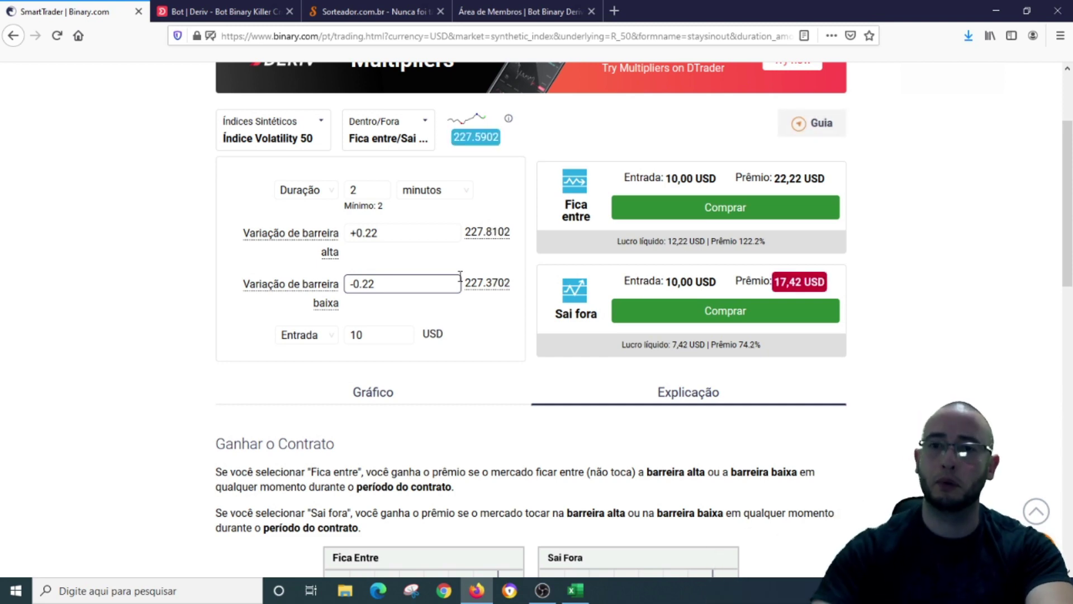
left_click(469, 278)
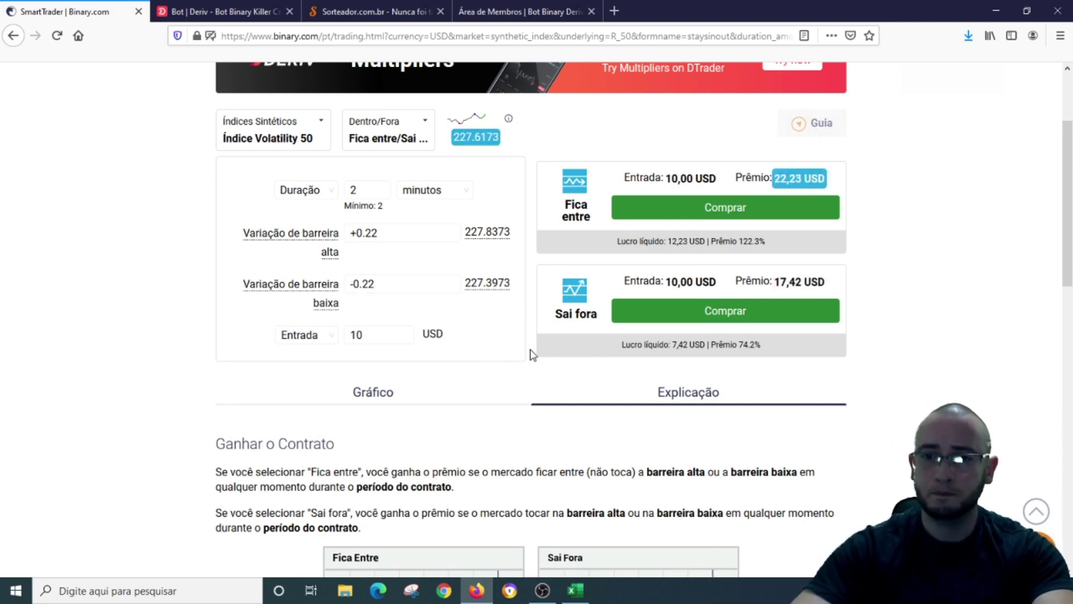
Switch to Excel and set Porcentagem de Ganho to 74% in the Calculadora Martingale sheet.
left_click(575, 590)
left_click(243, 365)
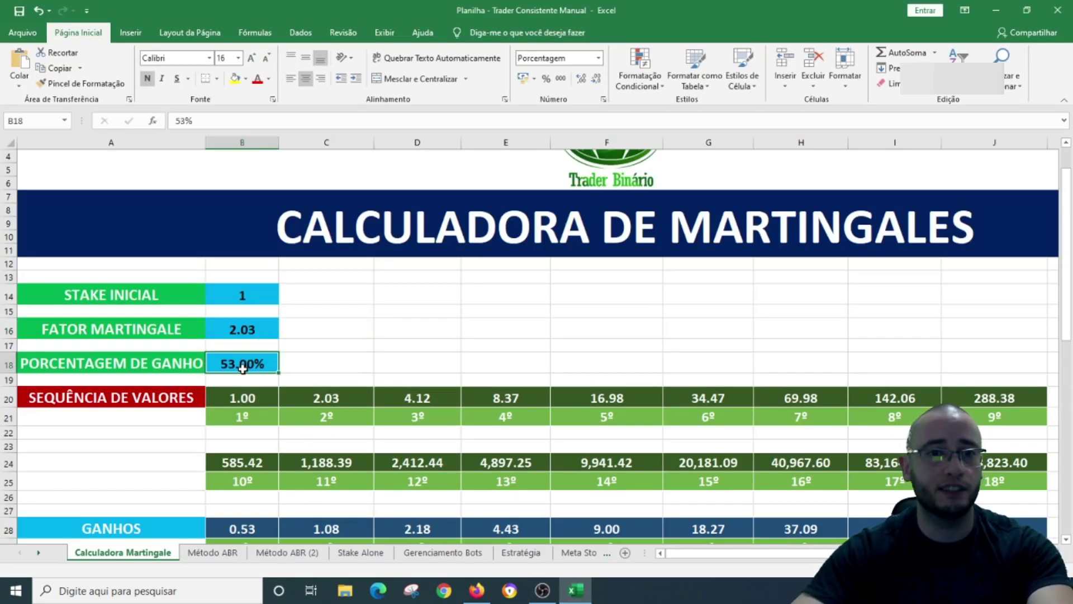
type("74")
key("Tab")
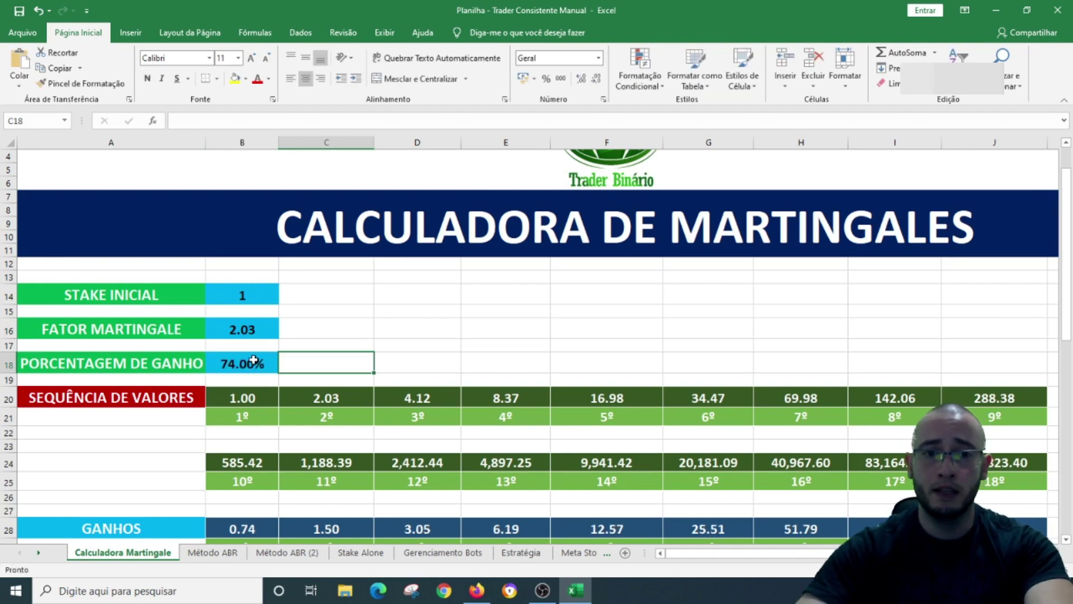
Review the martingale calculator's value and gain rows, and set Fator Martingale to 2.5.
scroll(251, 346, "down", 3)
scroll(255, 262, "down", 2)
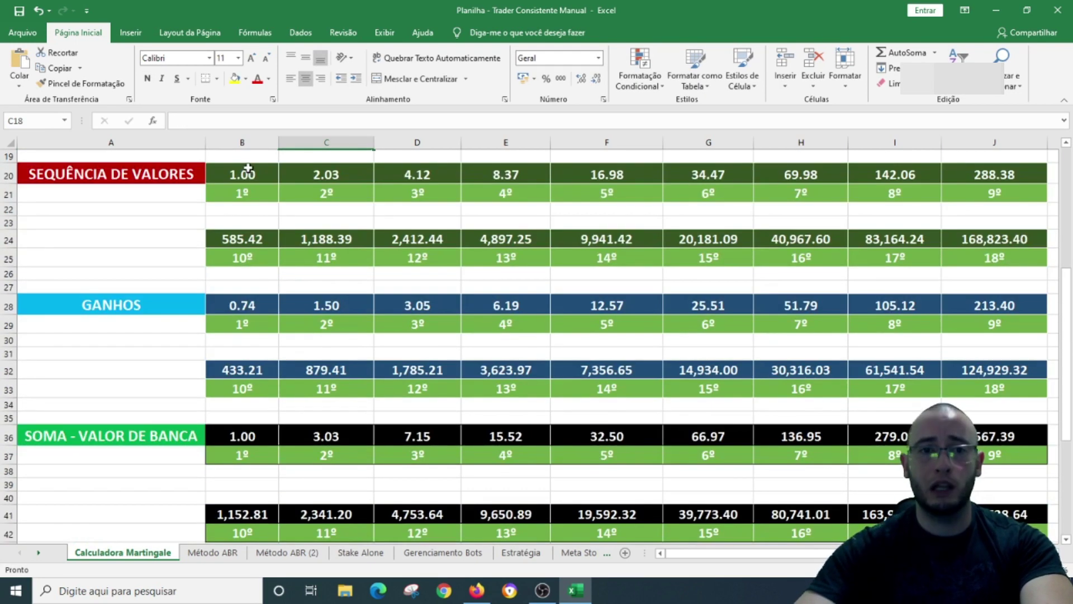
scroll(248, 167, "up", 1)
scroll(248, 211, "down", 2)
scroll(263, 319, "up", 2)
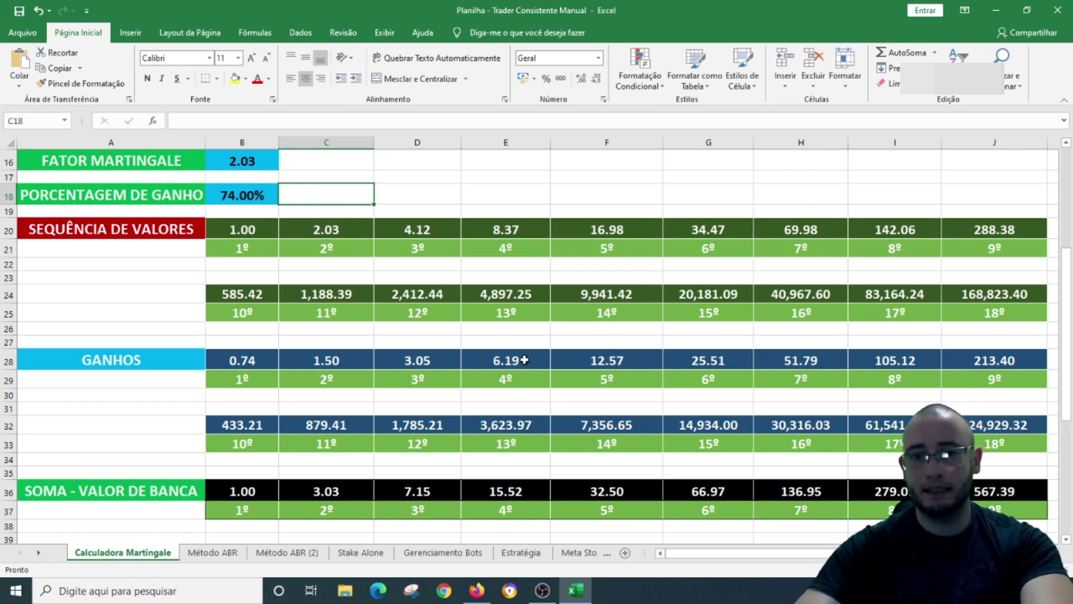
left_click(253, 162)
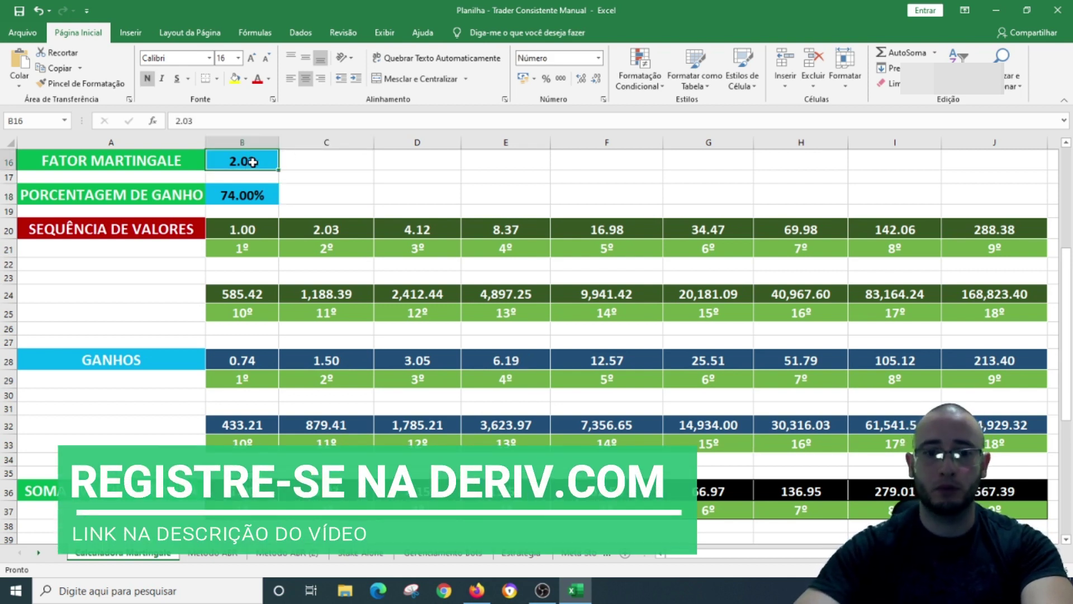
type("2")
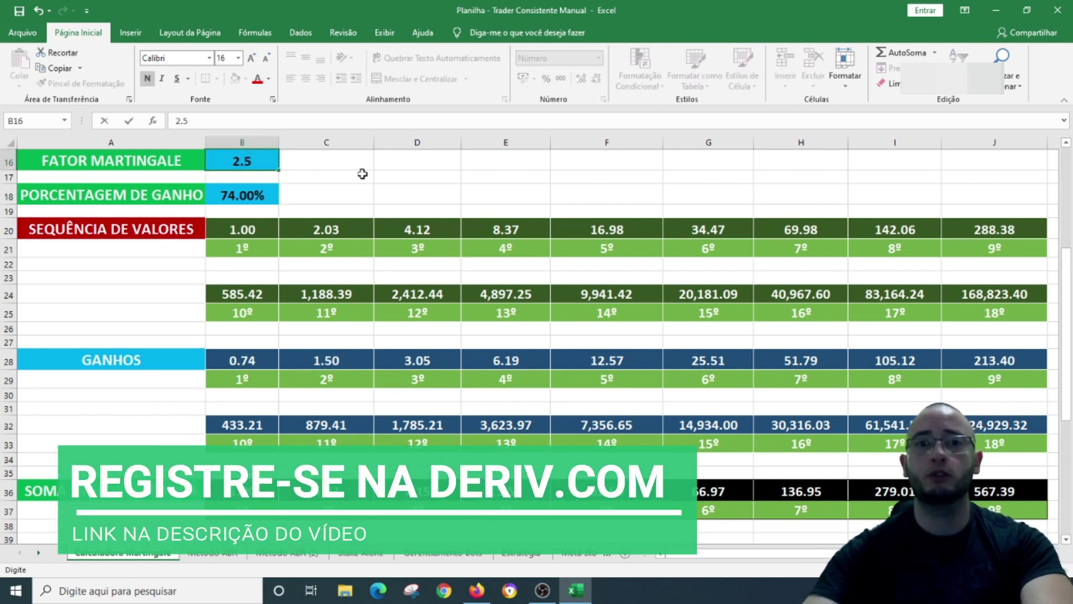
left_click(363, 173)
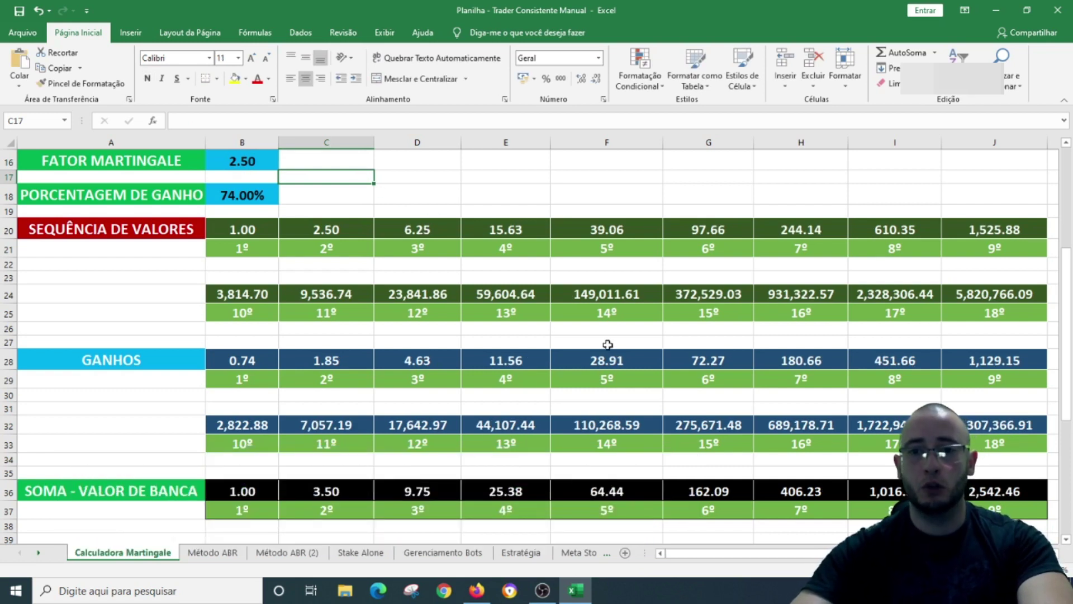
Examine the bankroll required at the 6th martingale level in the Soma - Valor de Banca row.
left_click(729, 490)
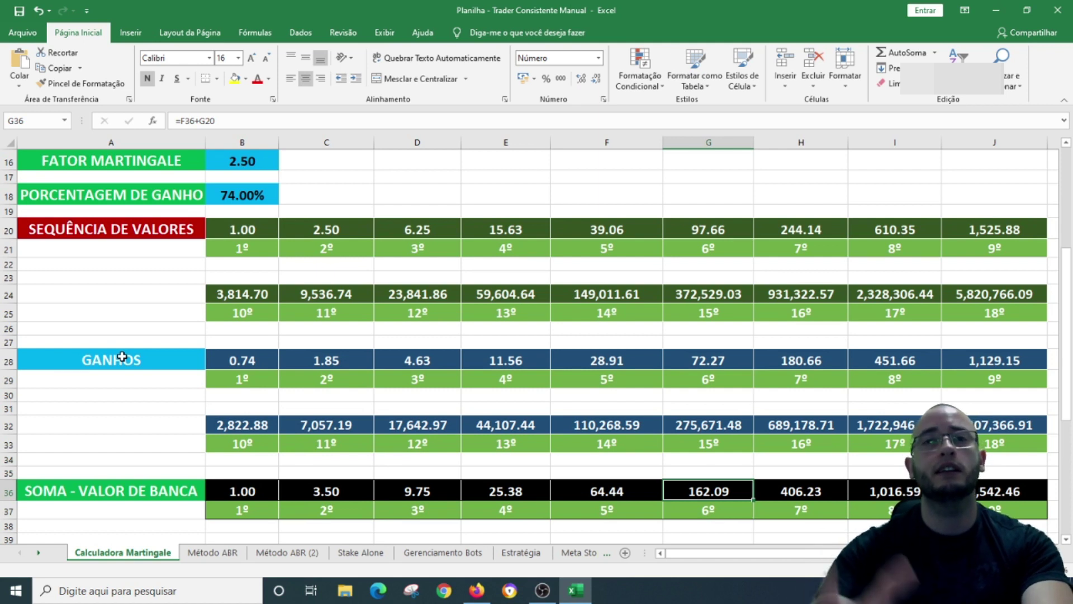
key("Left")
key("Right")
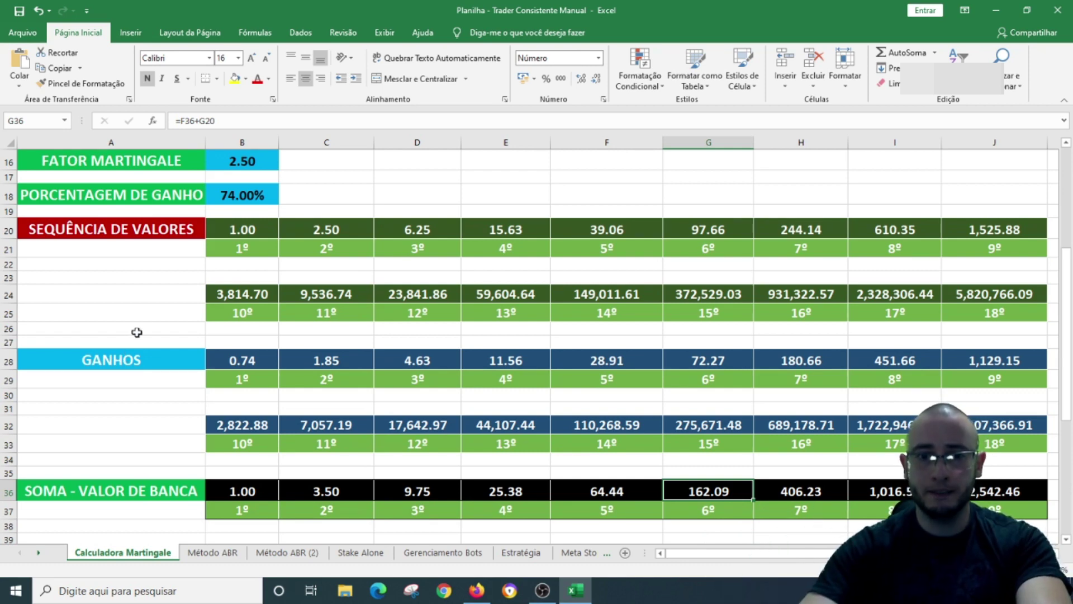
scroll(143, 327, "up", 3)
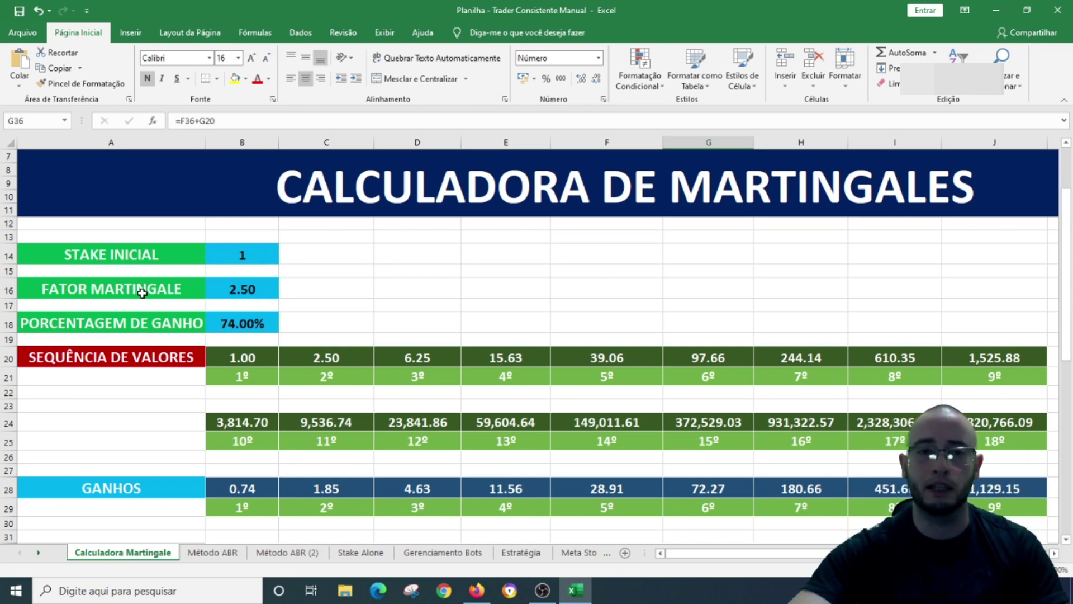
Back in DBot, set the CROCO Money Management System's Martingale Factor to 2.5.
mouse_move(477, 599)
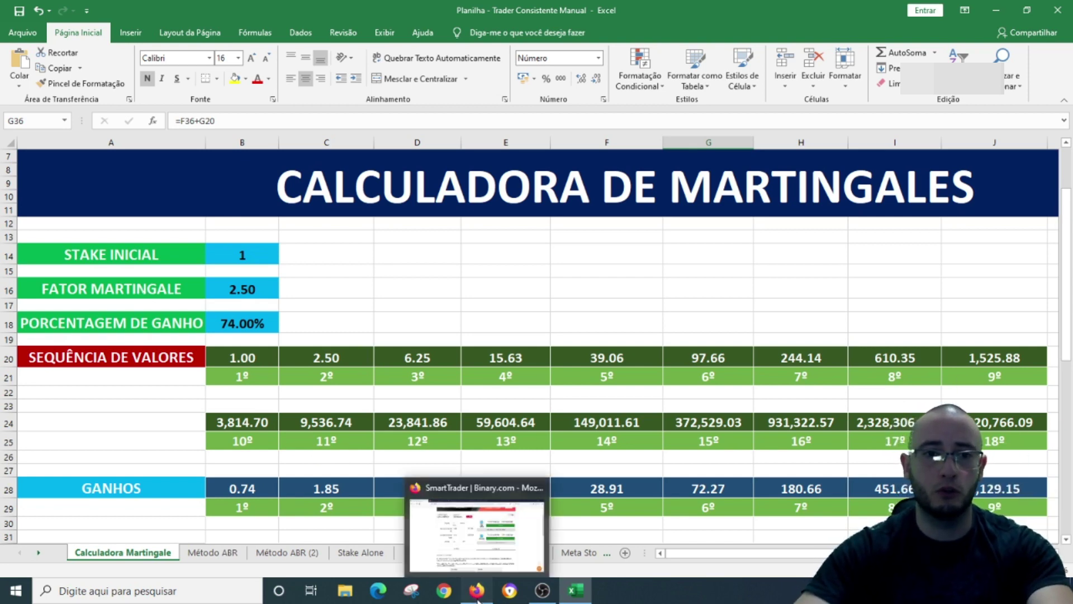
left_click(423, 431)
left_click(215, 8)
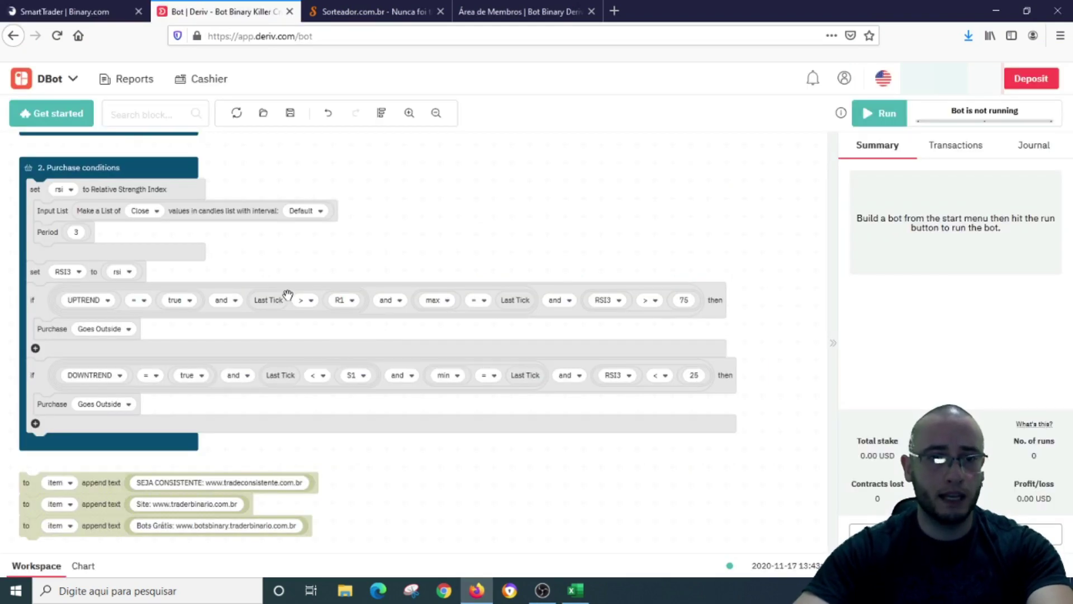
scroll(280, 287, "up", 2)
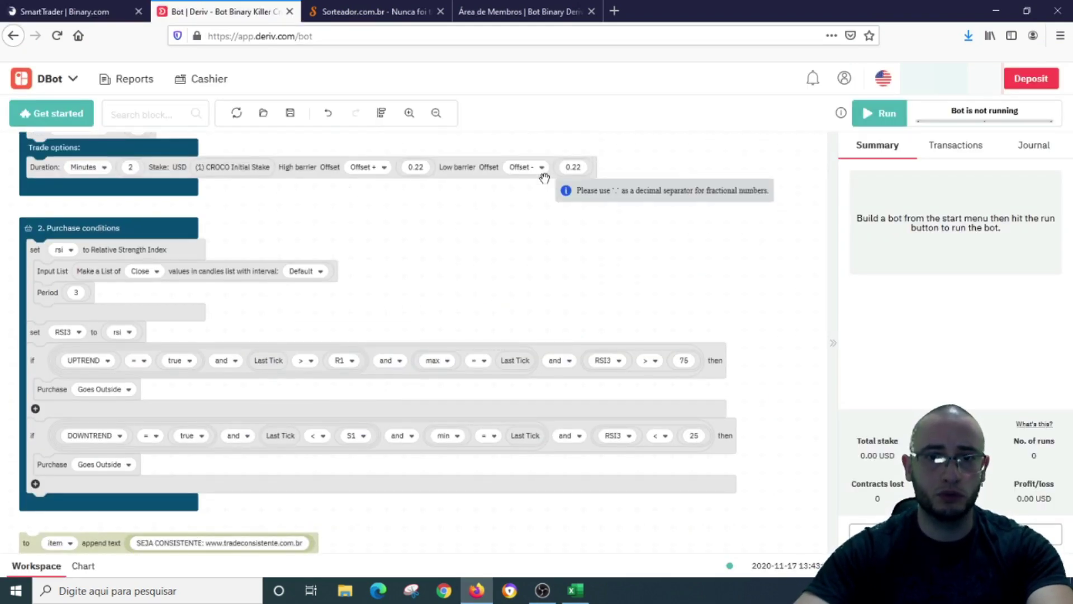
scroll(441, 302, "up", 10)
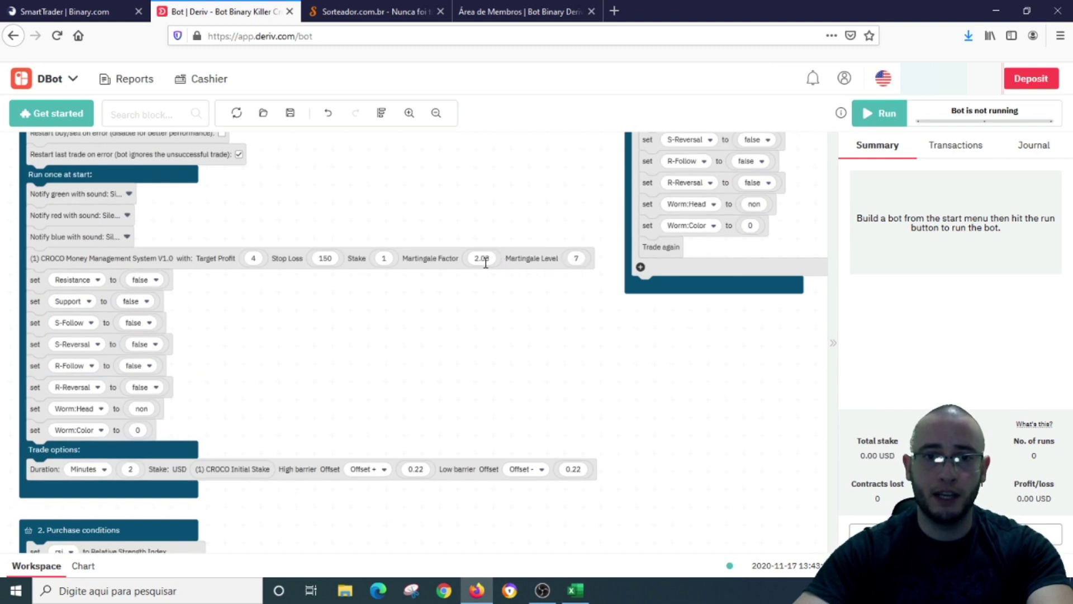
left_click(484, 260)
type("2.5")
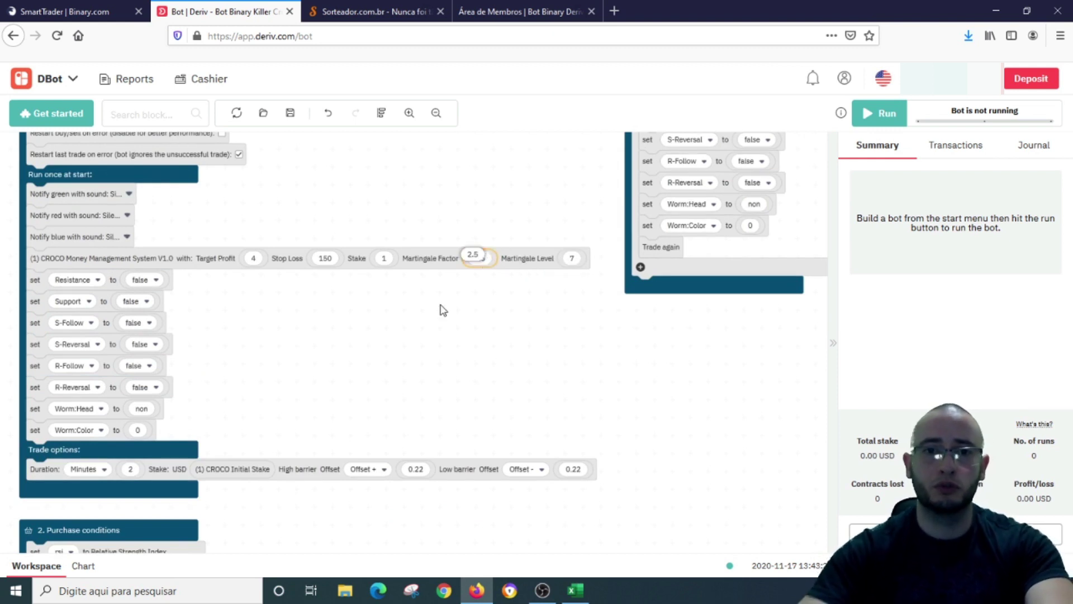
left_click(443, 312)
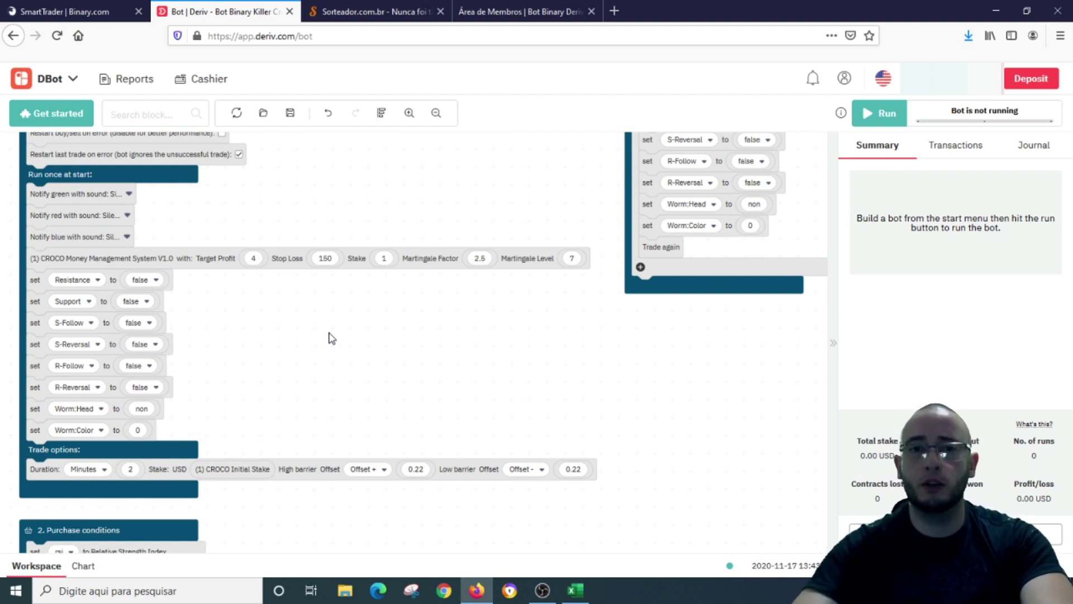
scroll(331, 336, "down", 5)
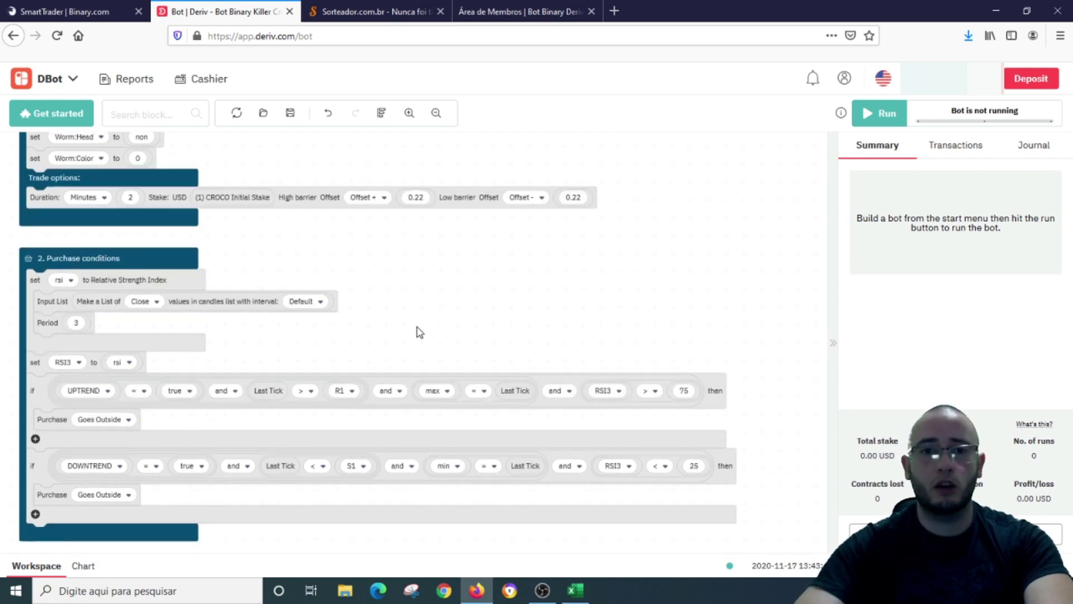
Display the bot's price chart and run the bot.
scroll(419, 332, "down", 4)
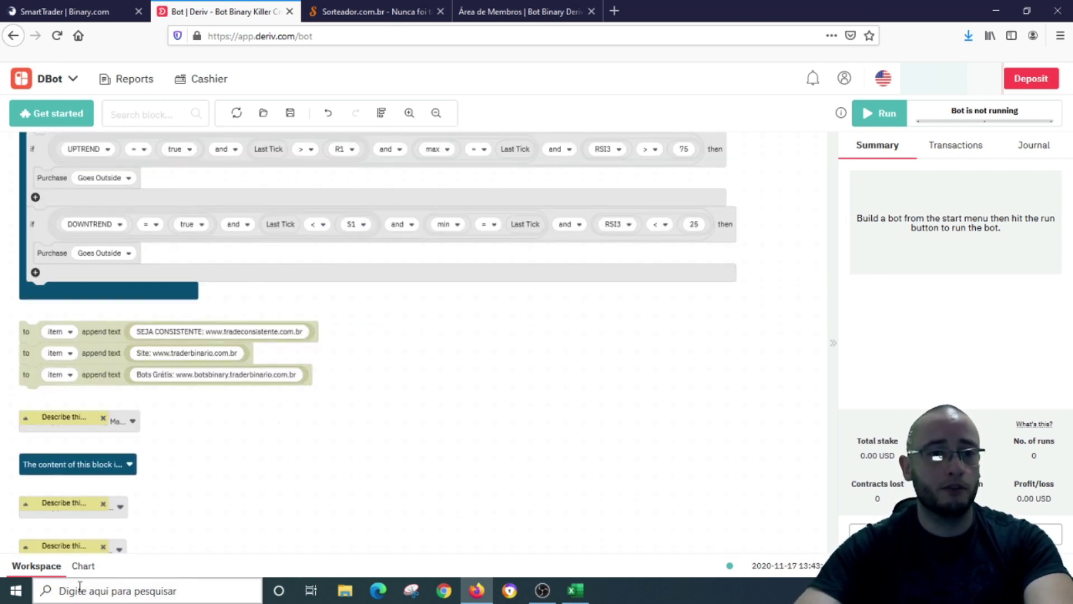
left_click(84, 566)
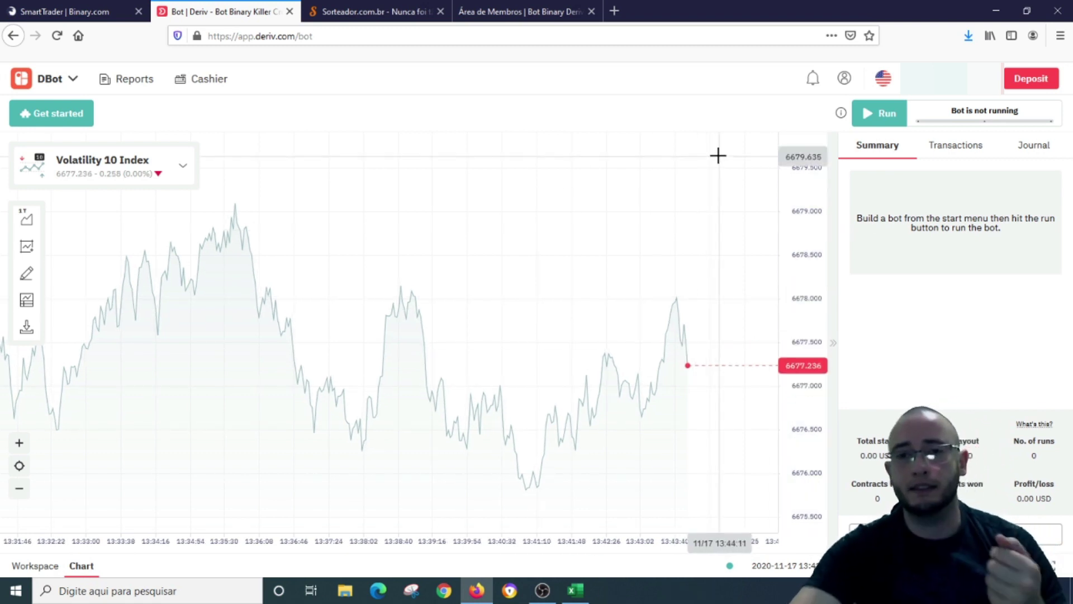
left_click(877, 114)
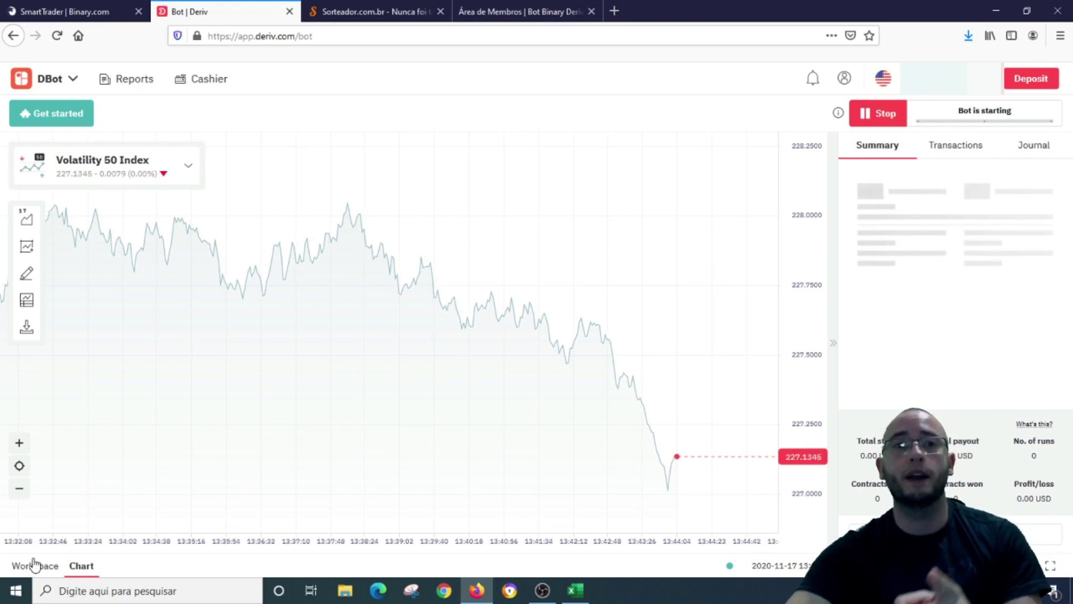
Review the Trade parameters block and CROCO Money Management System values in the workspace, and return to the chart.
left_click(52, 565)
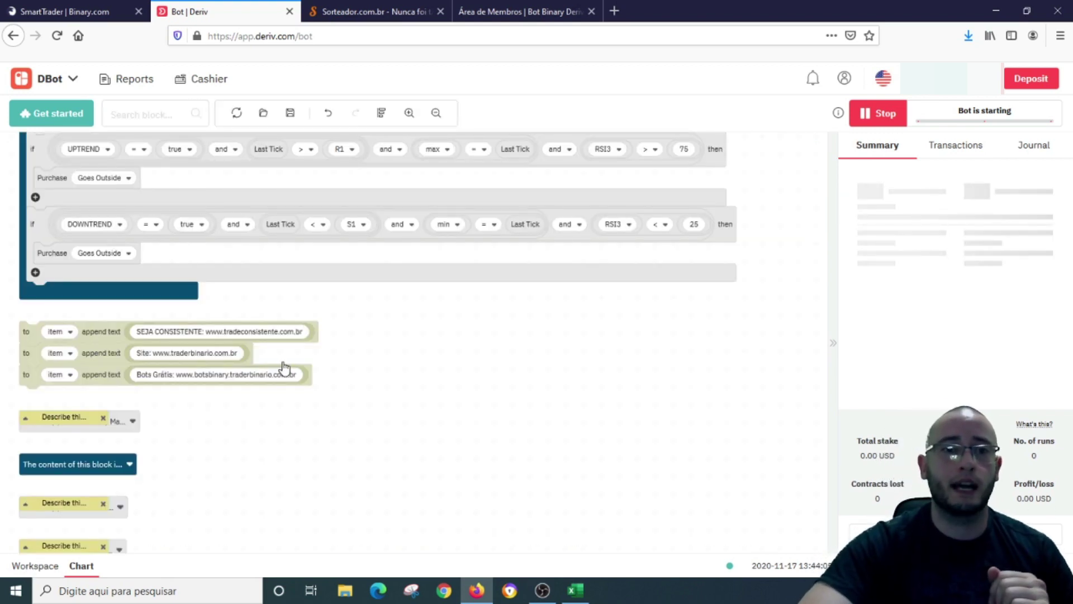
scroll(358, 362, "up", 10)
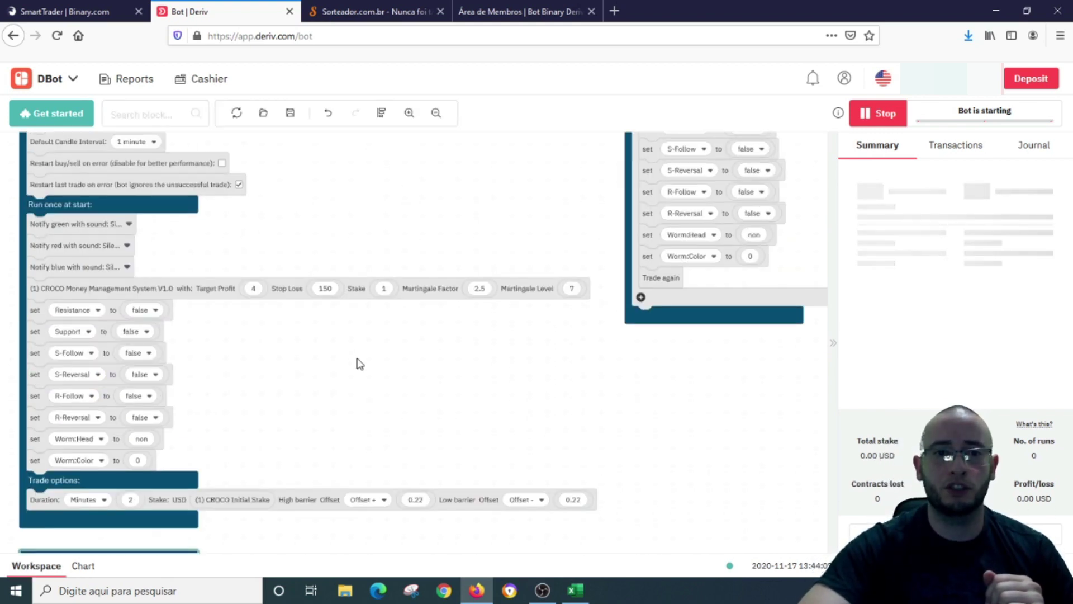
scroll(357, 362, "up", 5)
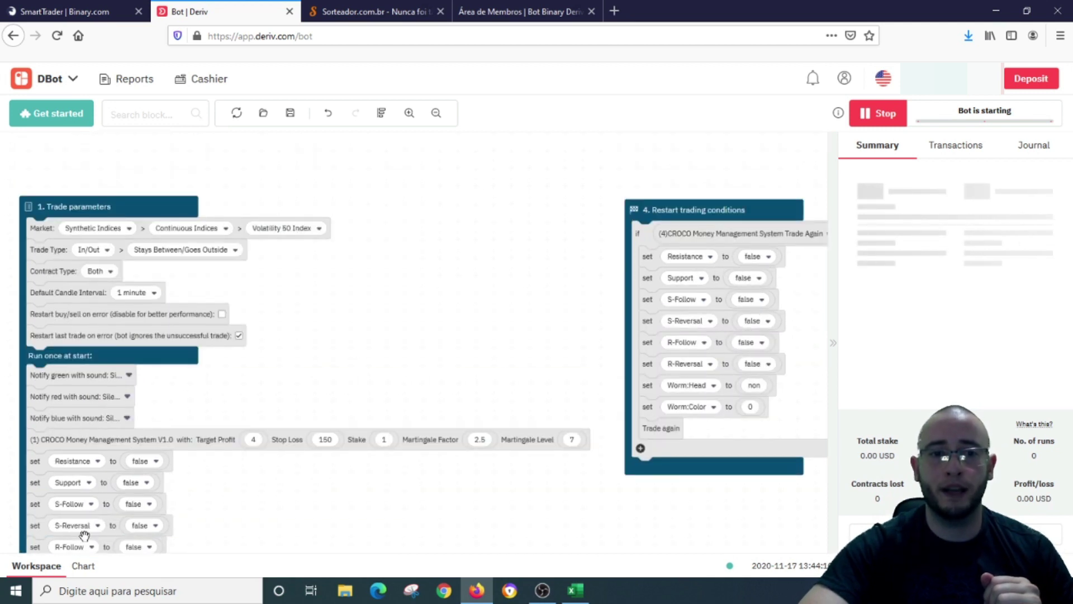
left_click(83, 566)
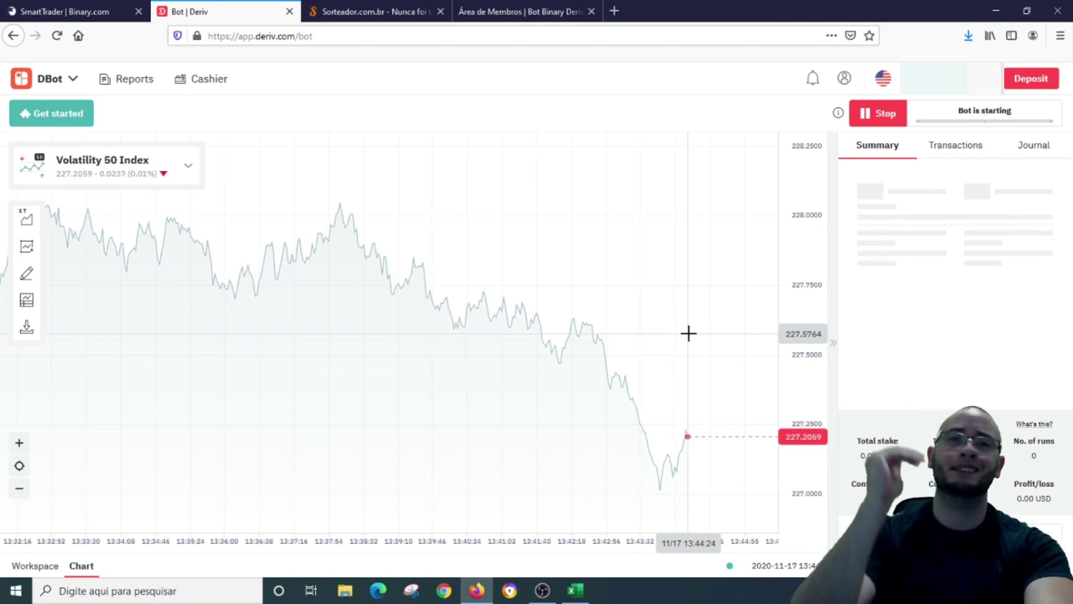
Return to the workspace and move the Restart trading conditions block slightly closer to the Trade parameters block.
left_click(40, 565)
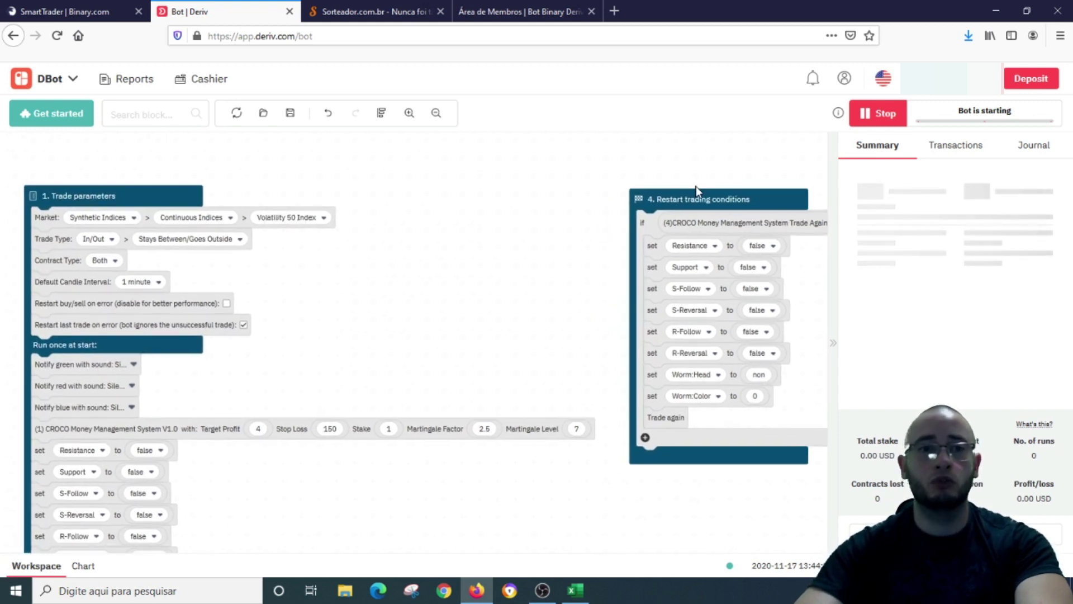
left_click_drag(671, 202, 525, 200)
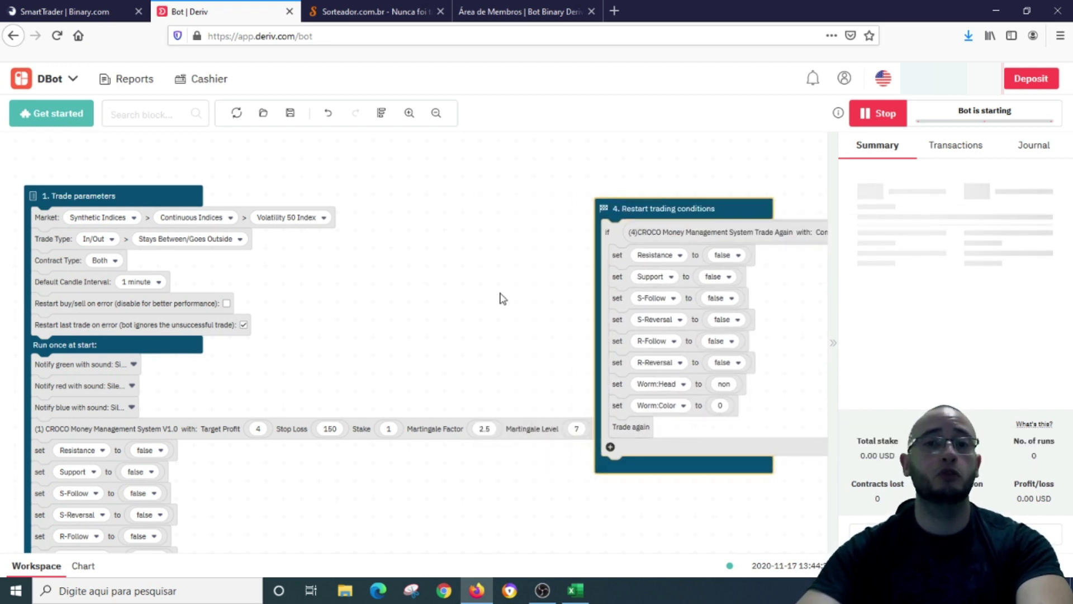
Examine the bot's Trade options and the RSI rules in the Purchase conditions block.
scroll(501, 294, "down", 5)
scroll(501, 323, "down", 10)
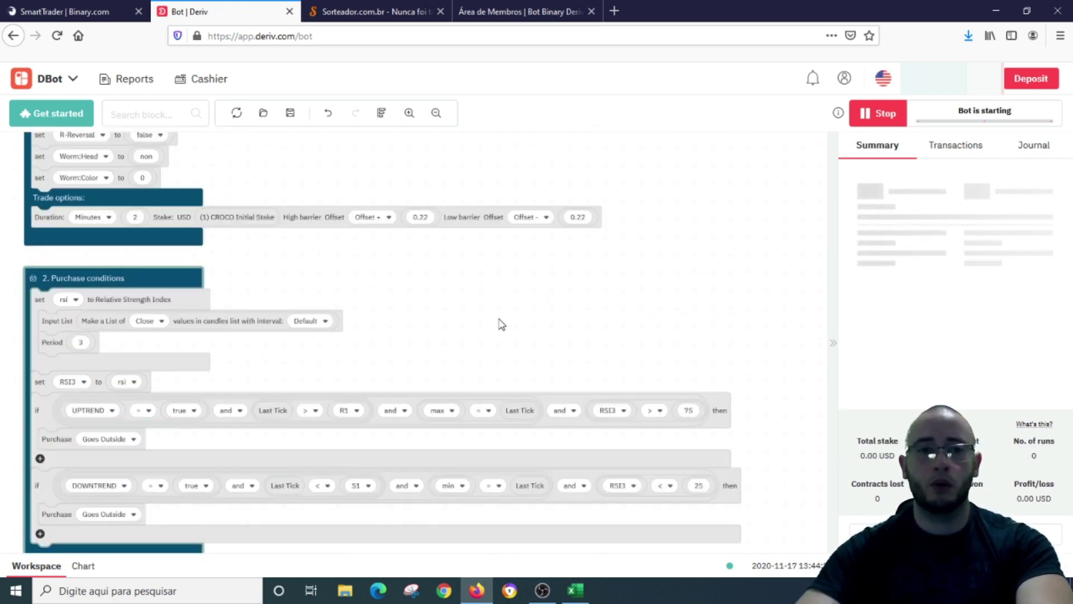
scroll(501, 330, "up", 3)
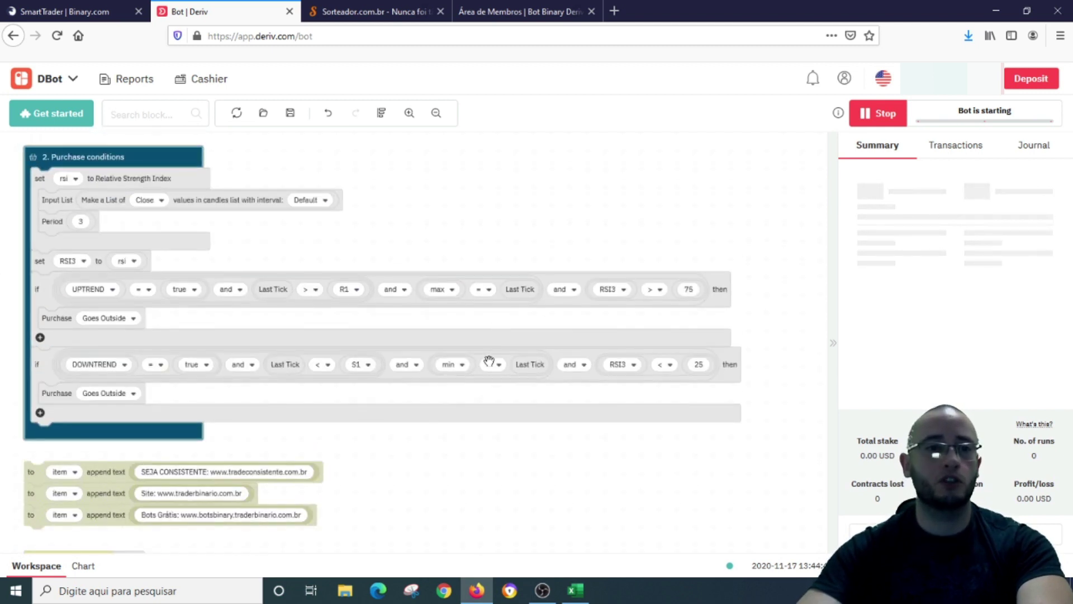
scroll(481, 407, "down", 5)
scroll(483, 409, "up", 7)
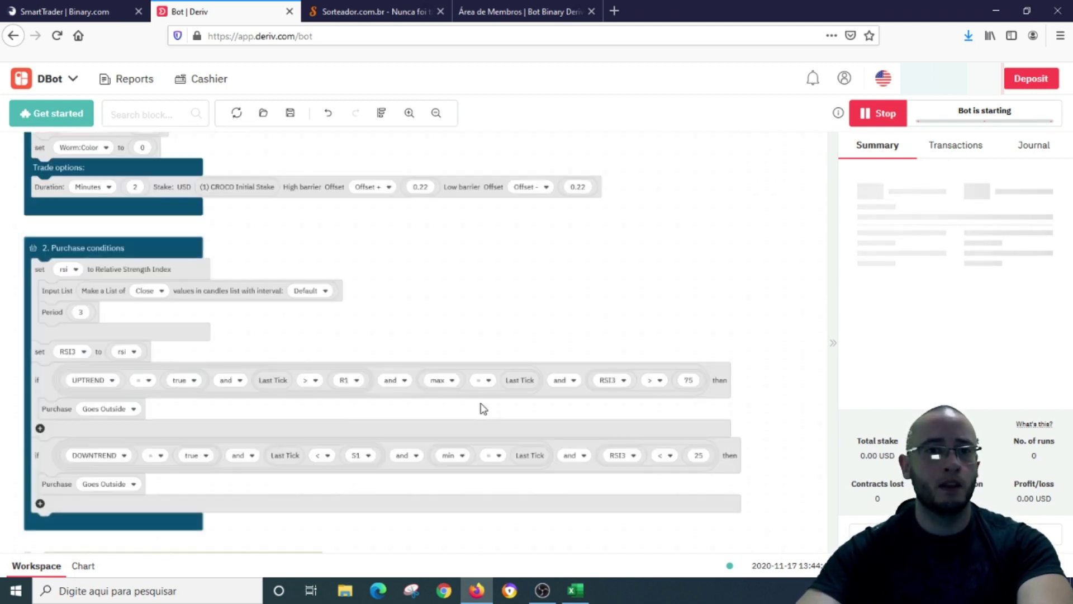
Follow the run on the Volatility 50 Index chart and dismiss the profit target message.
left_click(82, 565)
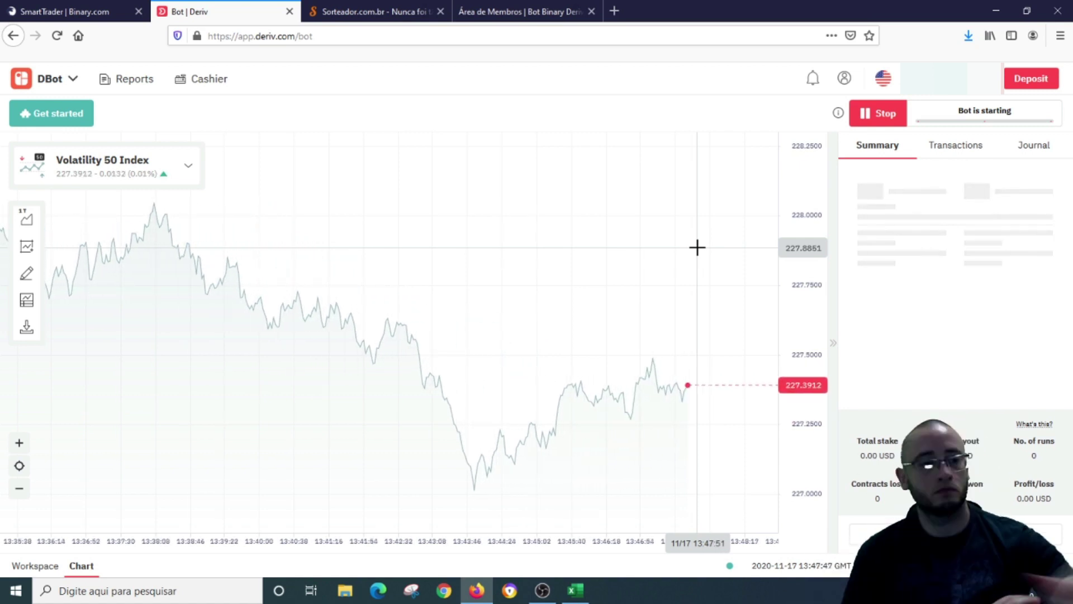
left_click(83, 565)
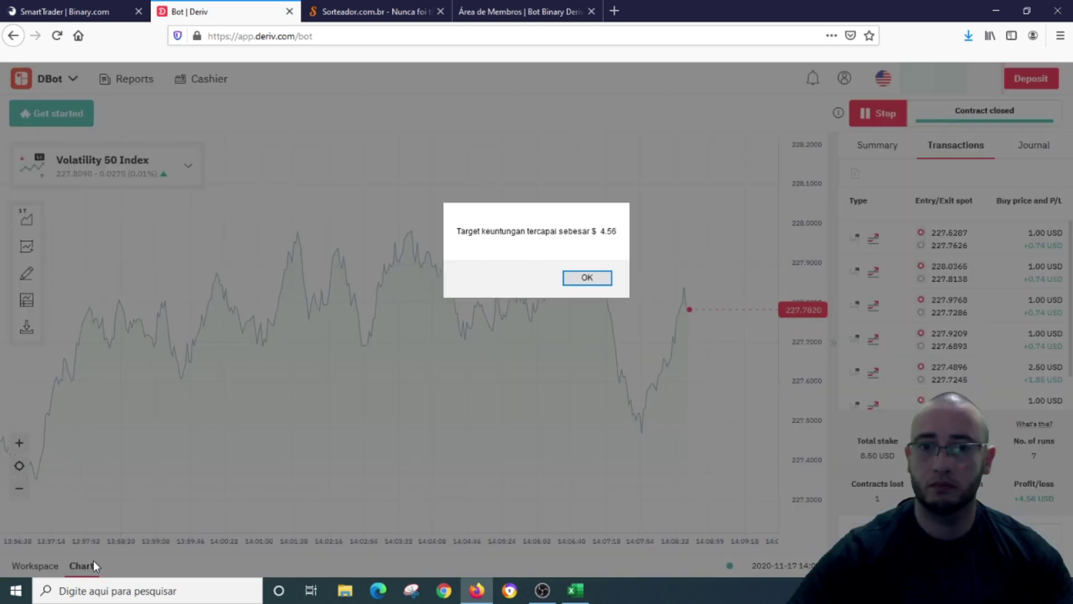
left_click(582, 276)
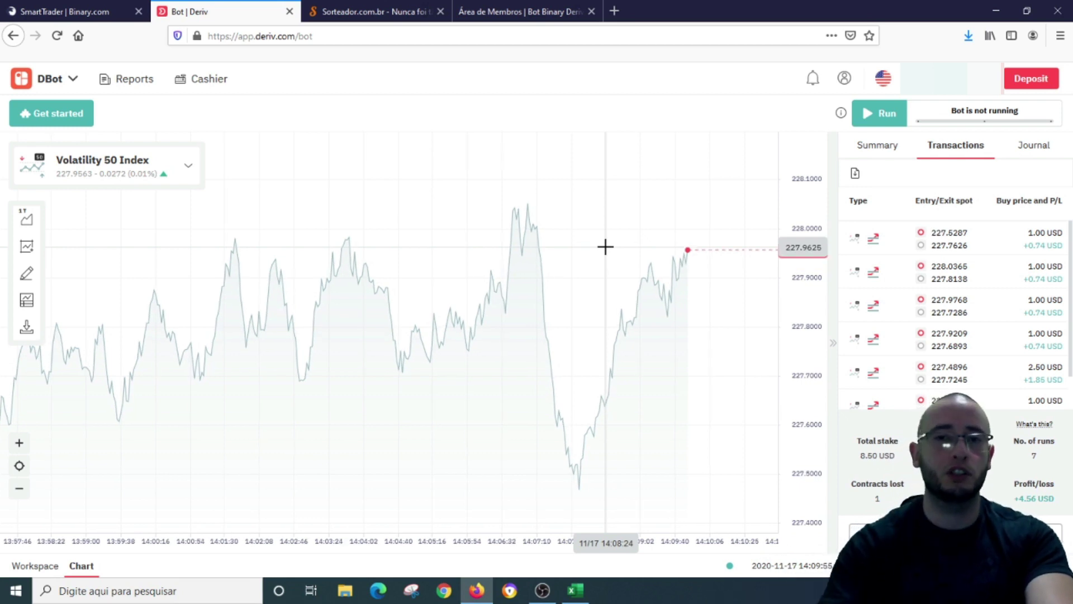
Open the Windows Calculator and start an addition with the bot's profit of 4.56.
left_click(155, 594)
type("cal")
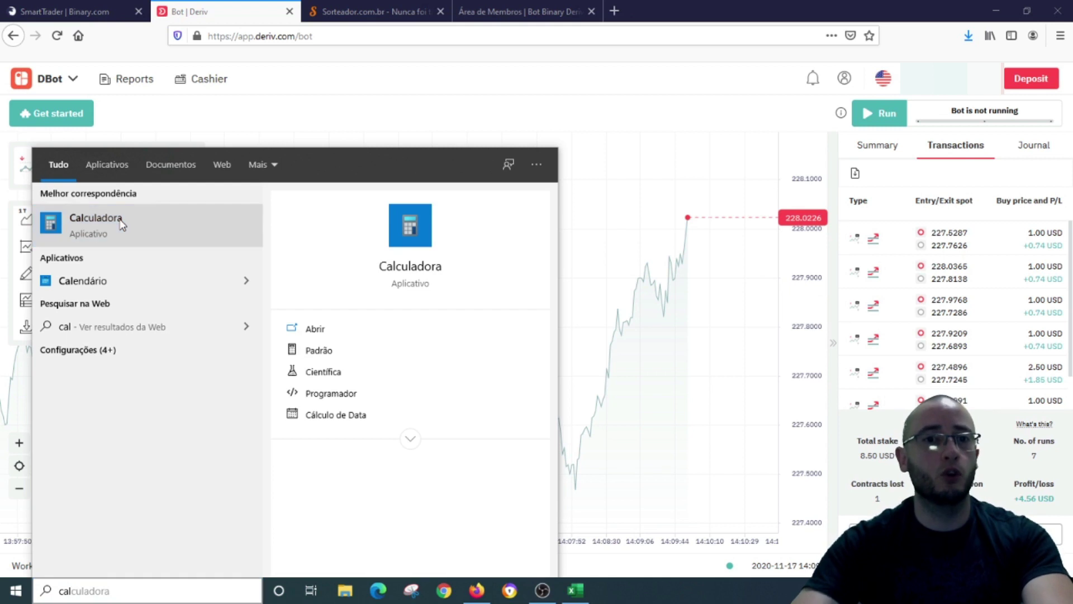
left_click(122, 224)
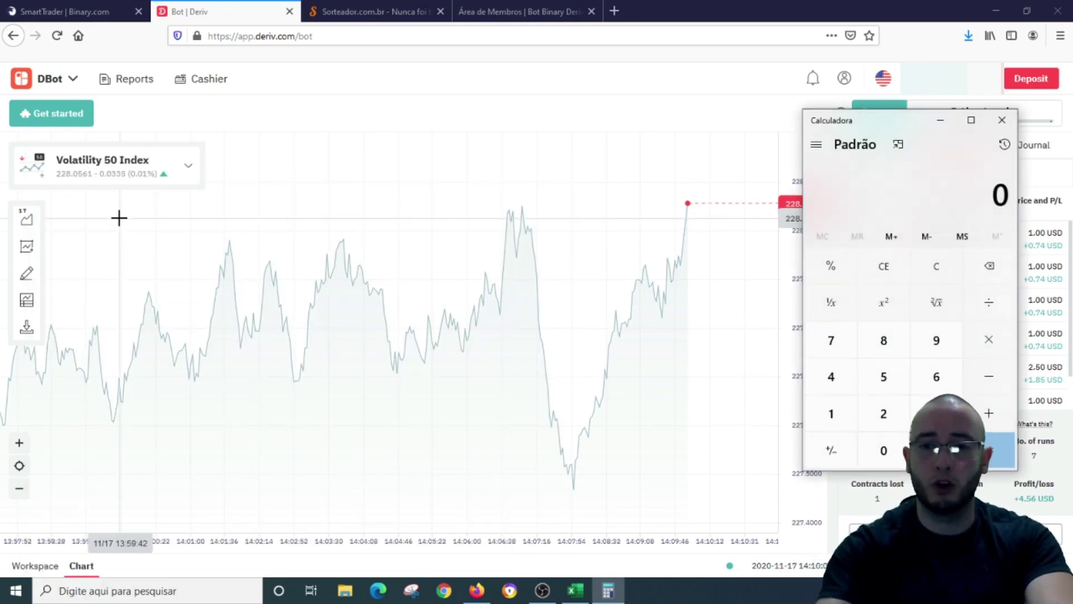
type("4.56")
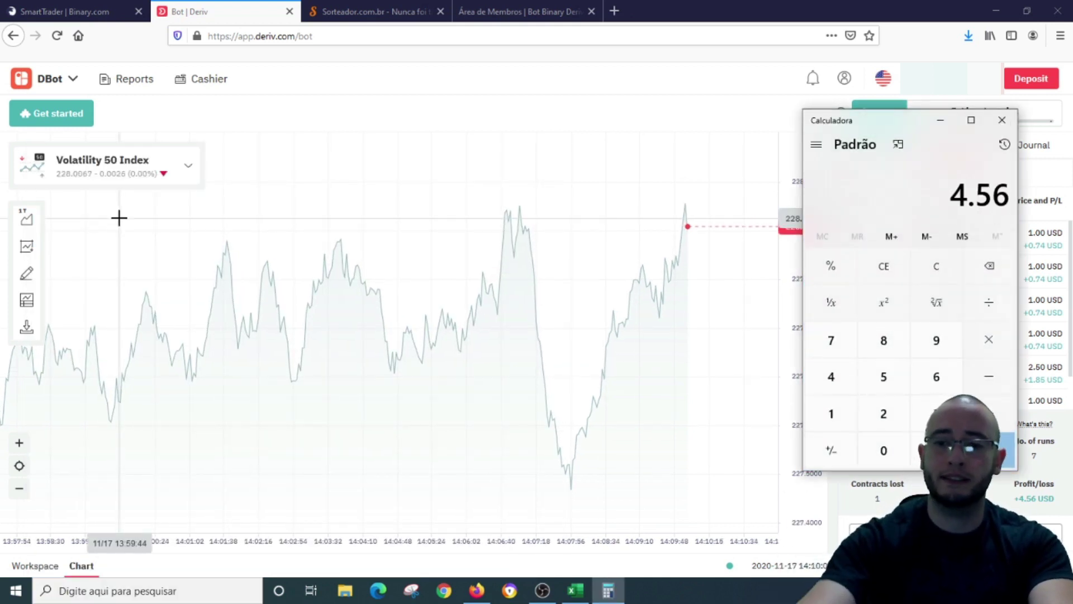
key("plus")
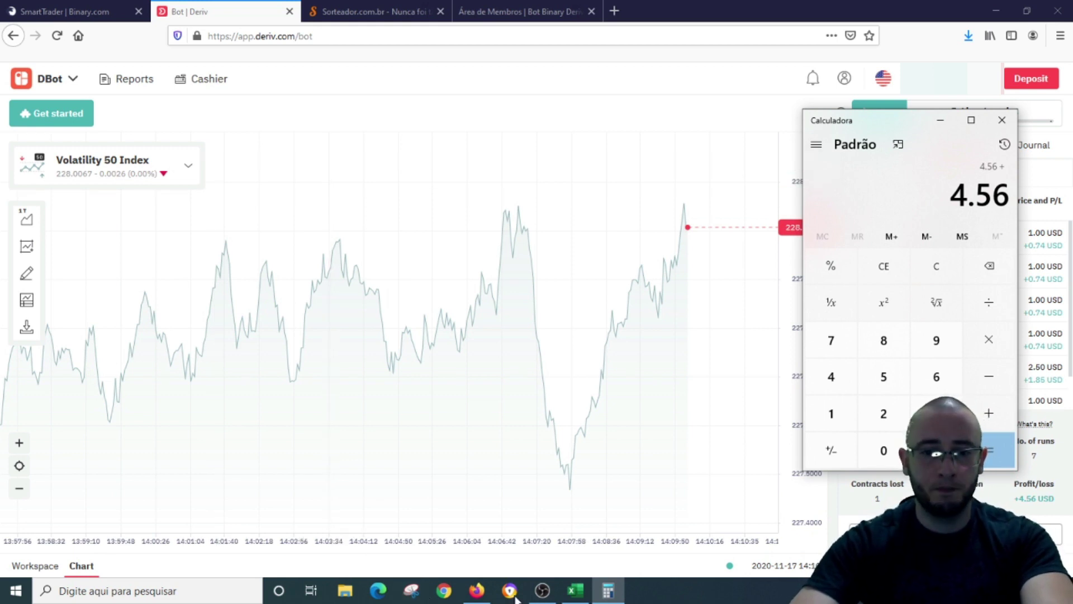
Switch to the Gerenciamento Bots sheet in Excel, and add the 17/nov initial value of 175.64 to the sum in Calculator.
left_click(576, 590)
left_click(407, 552)
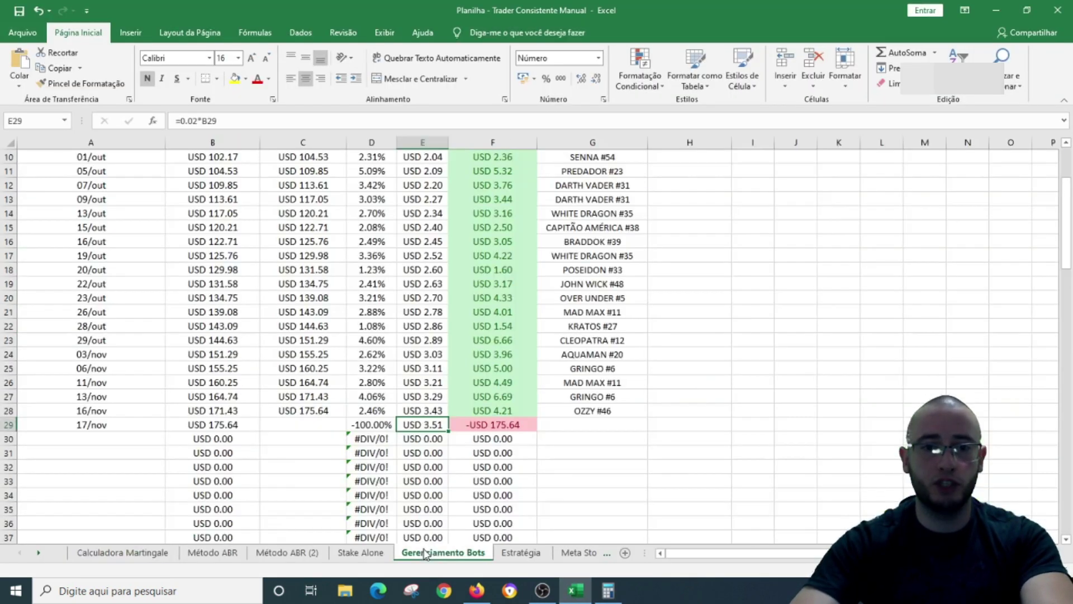
left_click(266, 427)
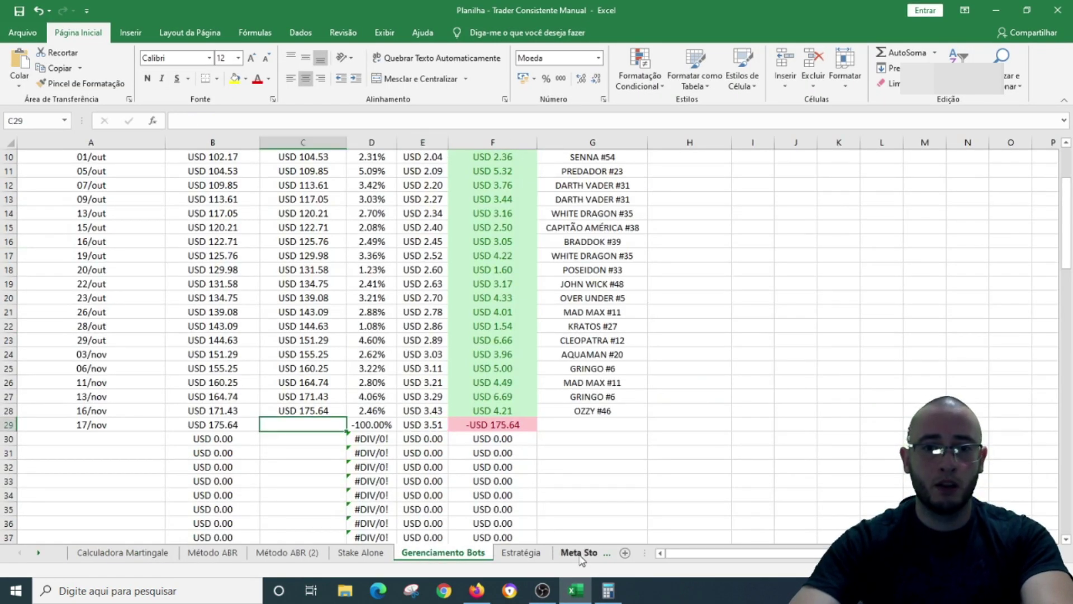
left_click(608, 591)
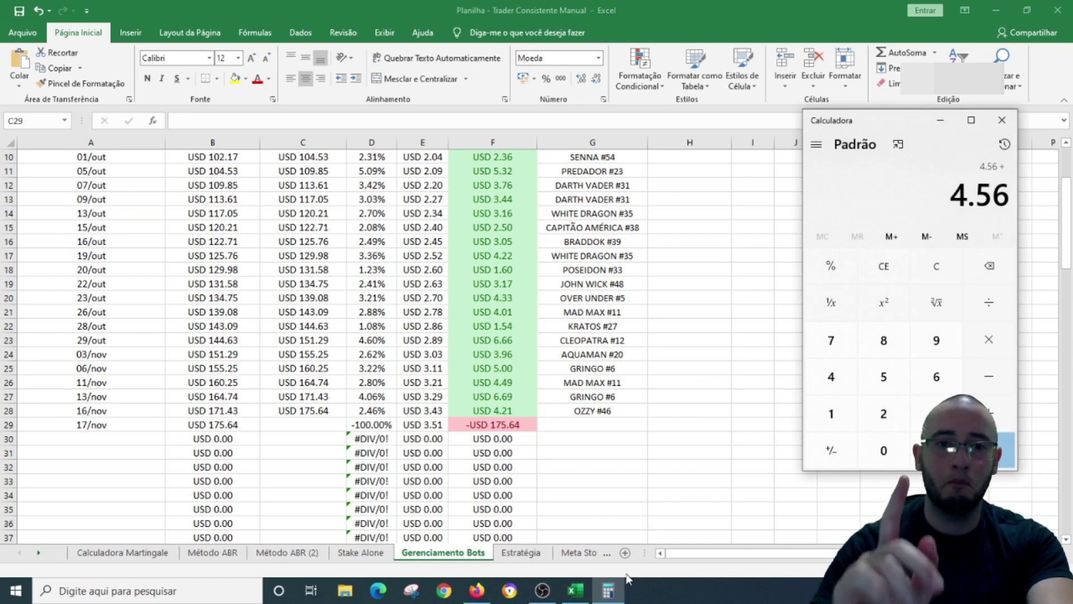
type("17")
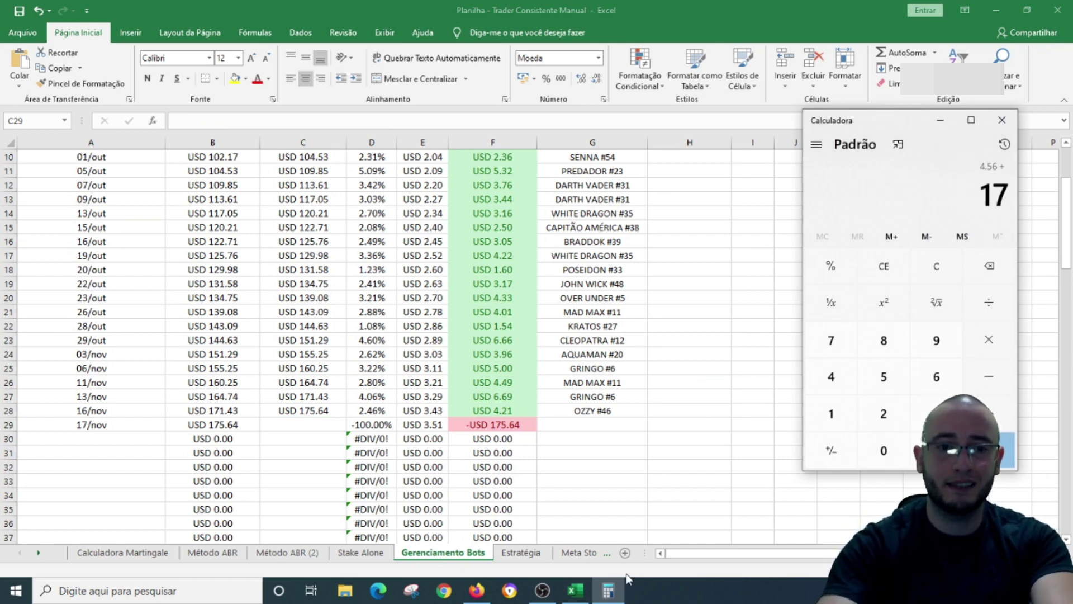
type("5.64")
key("Return")
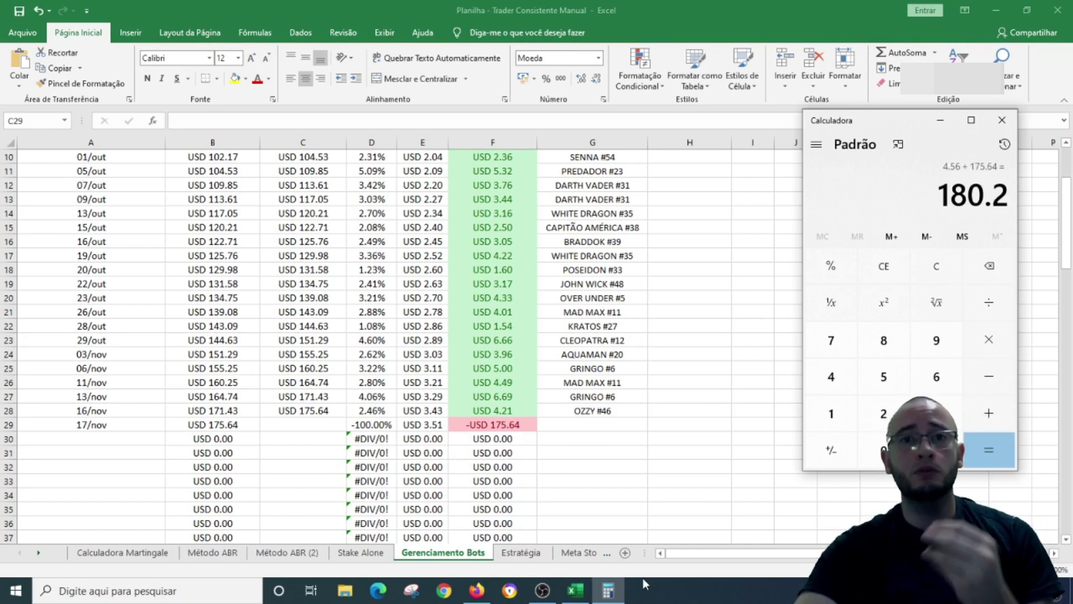
Enter 180.20 as the VALOR FINAL for 17/nov in cell C29 of the Gerenciamento Bots sheet.
left_click(302, 425)
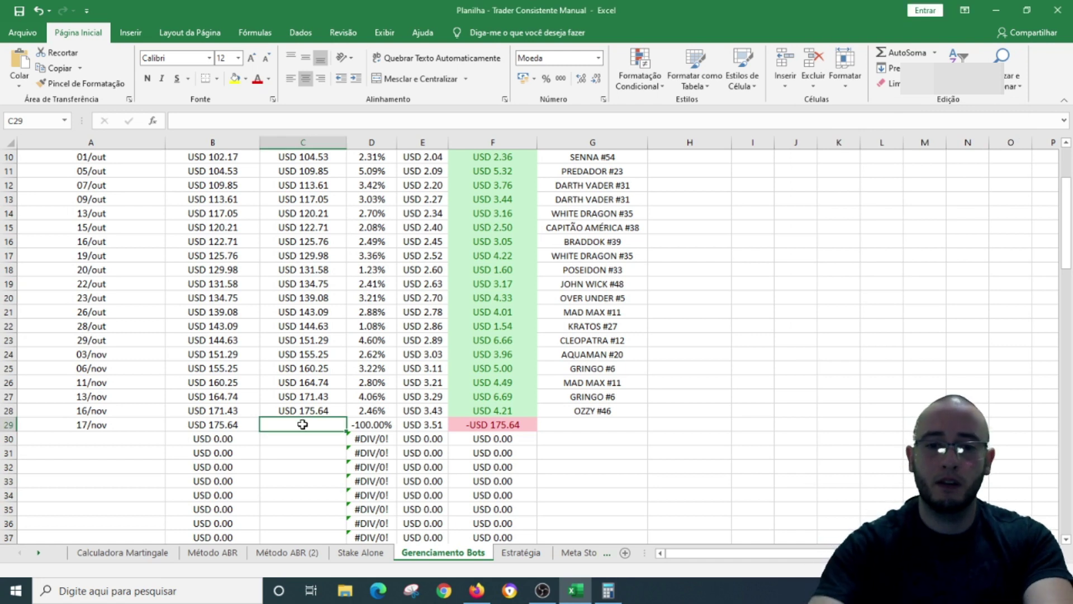
type("180.20")
key("Tab")
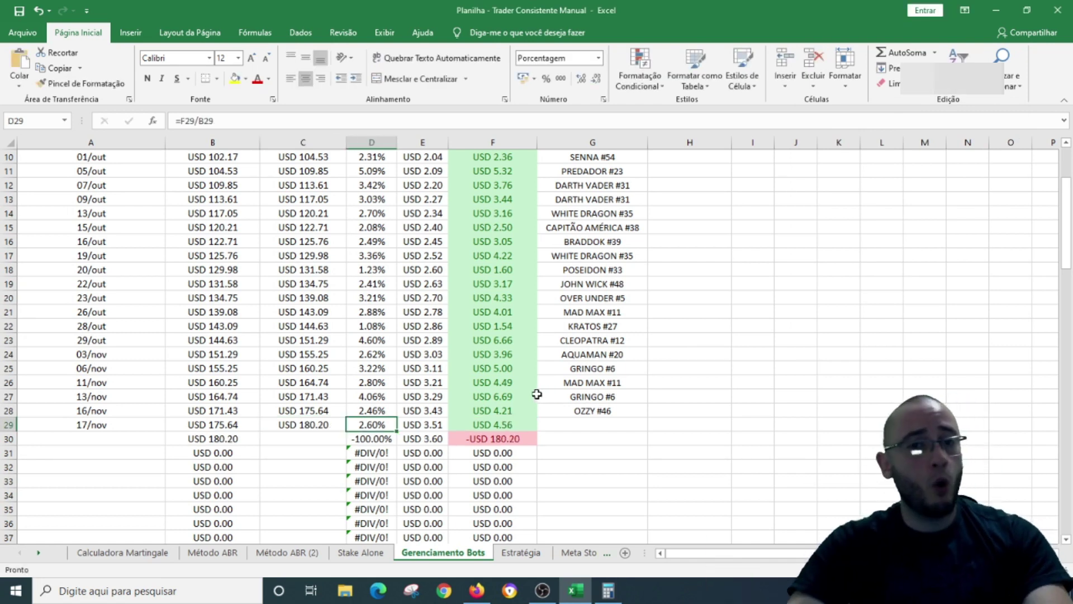
Review the META column from the first day through row 30, and the percentage gain for 17/nov.
scroll(487, 392, "up", 2)
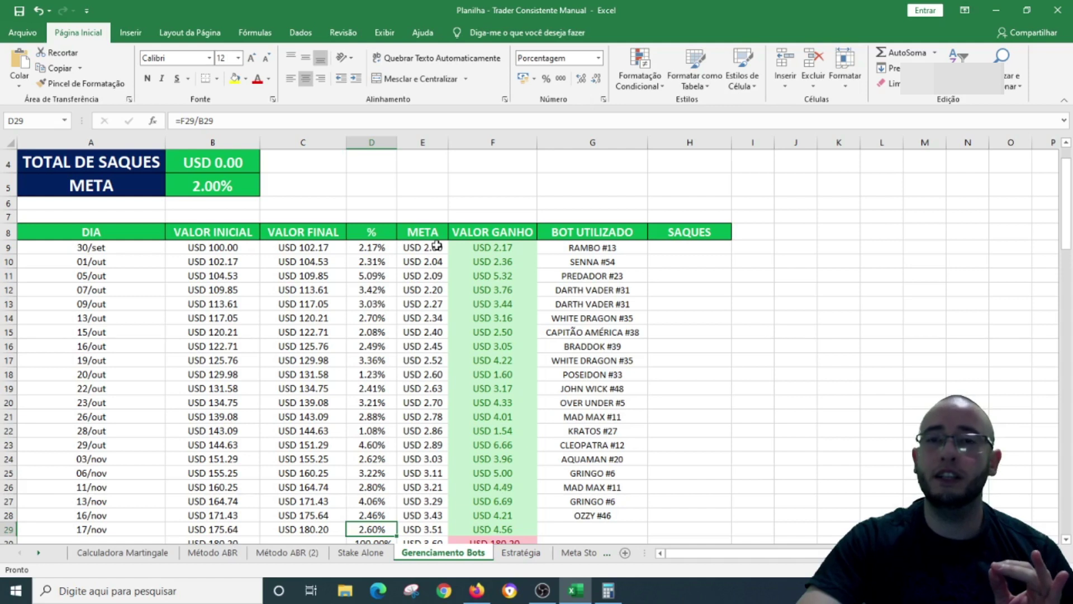
left_click_drag(437, 245, 434, 489)
scroll(429, 373, "down", 2)
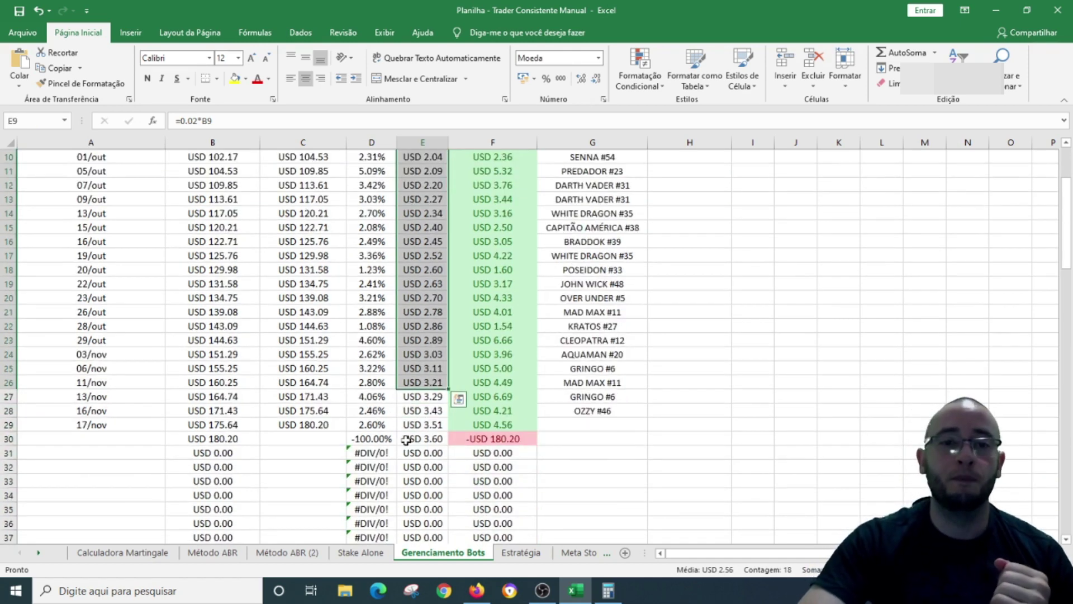
left_click(437, 441)
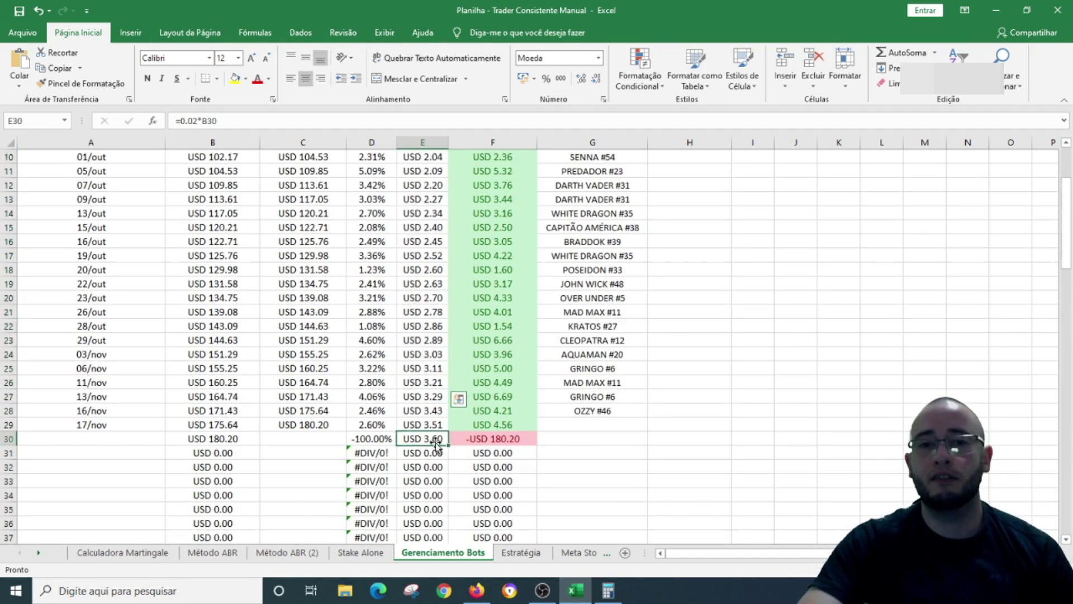
scroll(688, 396, "up", 2)
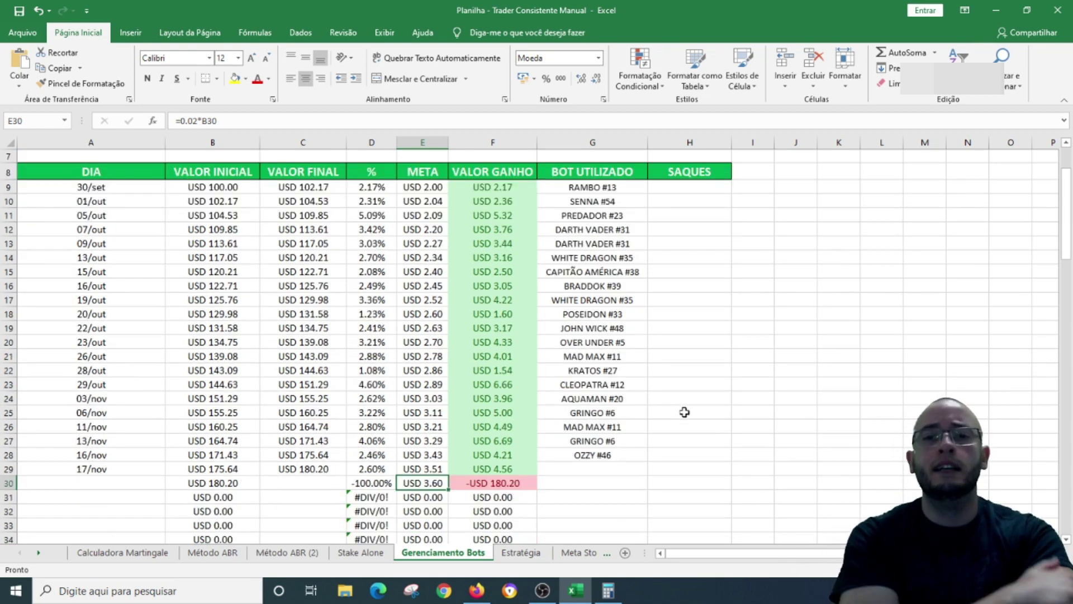
key("Left")
key("Up")
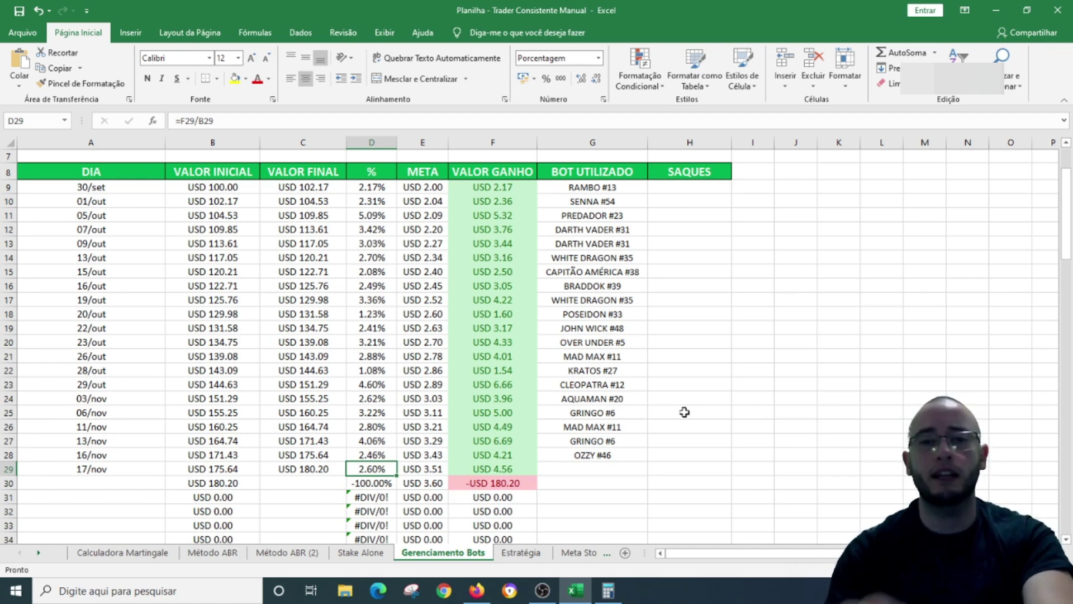
Enter KILLER CROC #34 as the BOT UTILIZADO for 17/nov in cell G29 of the Gerenciamento Bots sheet.
left_click(483, 596)
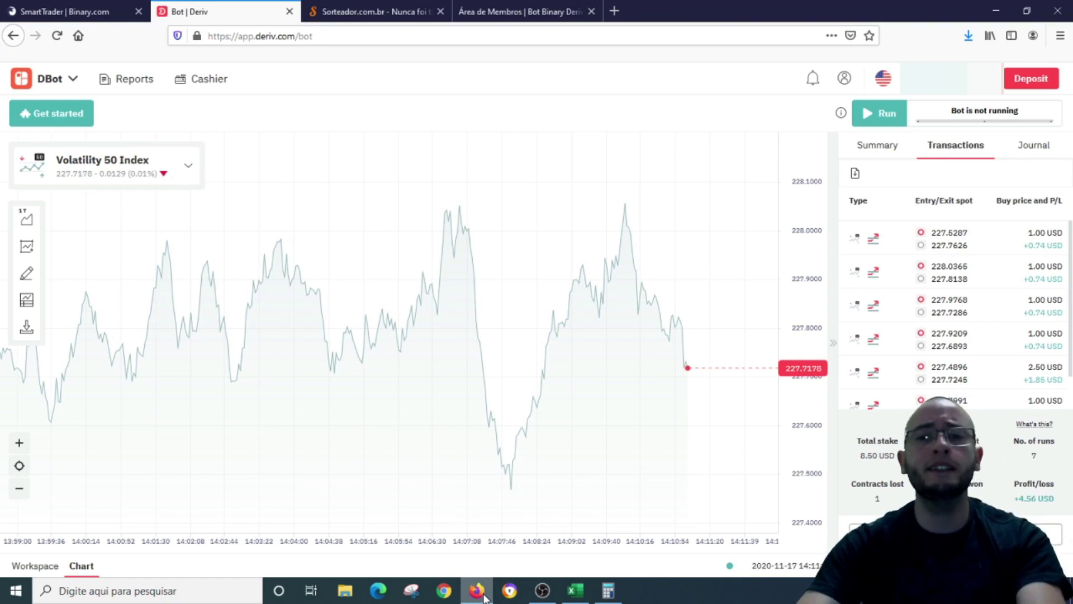
left_click(575, 591)
left_click(604, 470)
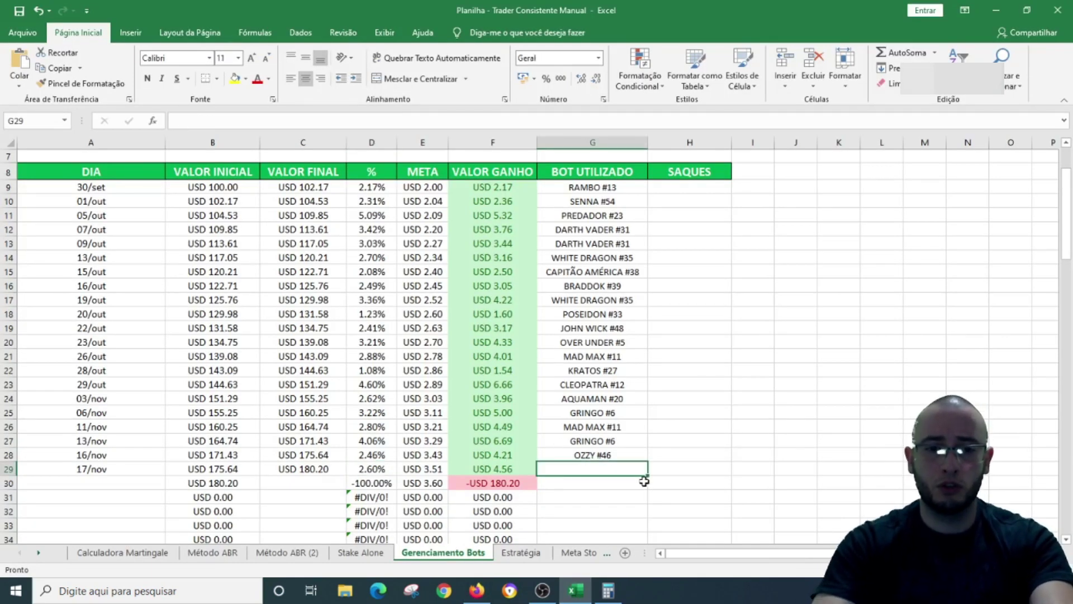
type("KILLER")
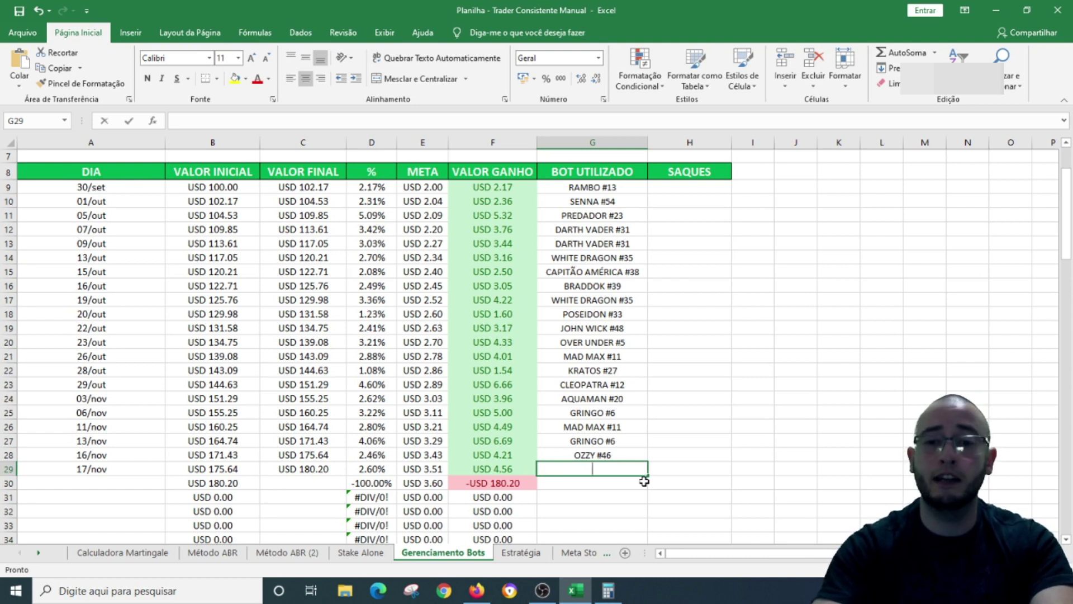
type(" CROC")
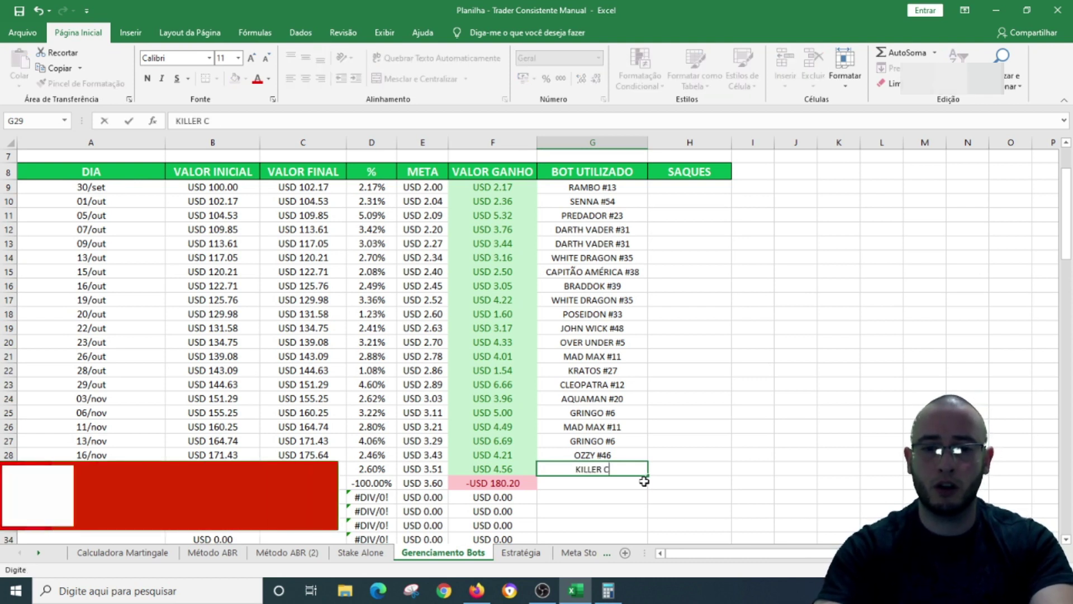
left_click(477, 590)
left_click(358, 11)
left_click(240, 4)
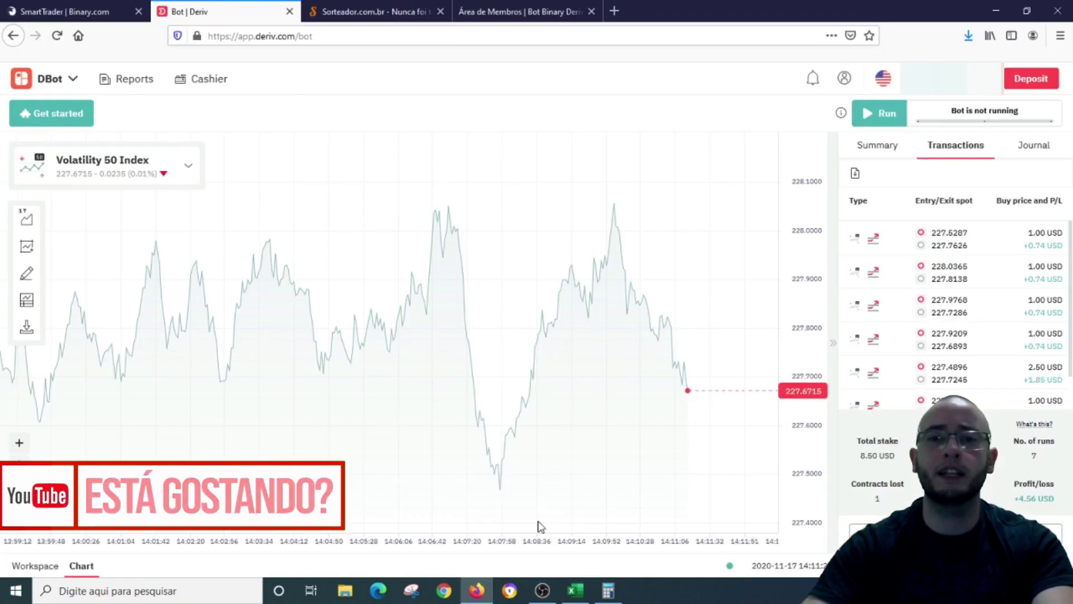
left_click(575, 590)
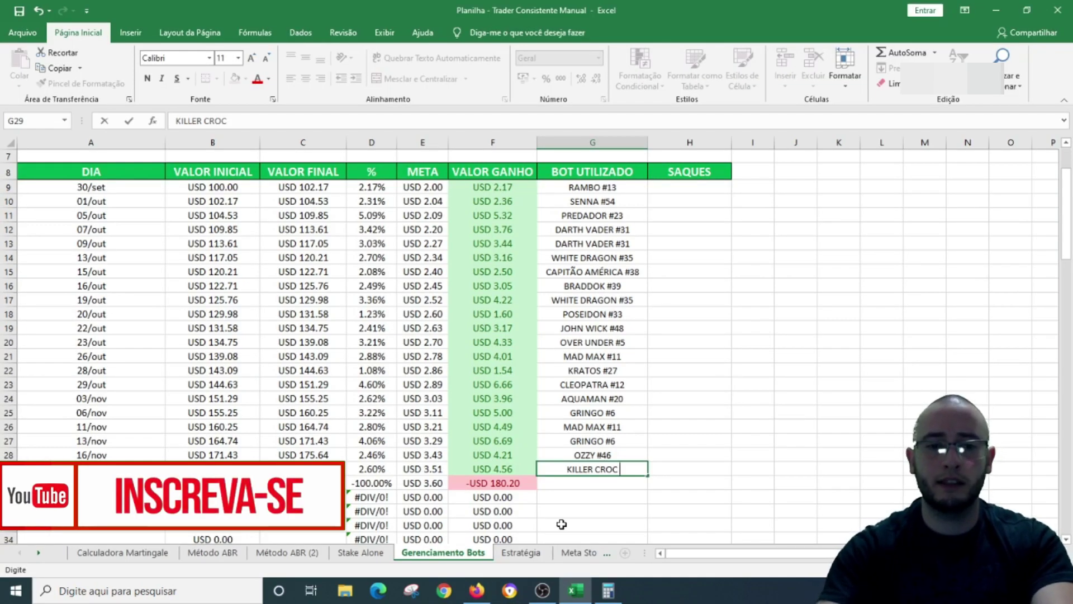
type("#34")
key("Left")
key("Left")
key("Left")
key("Left")
key("Left")
key("Left")
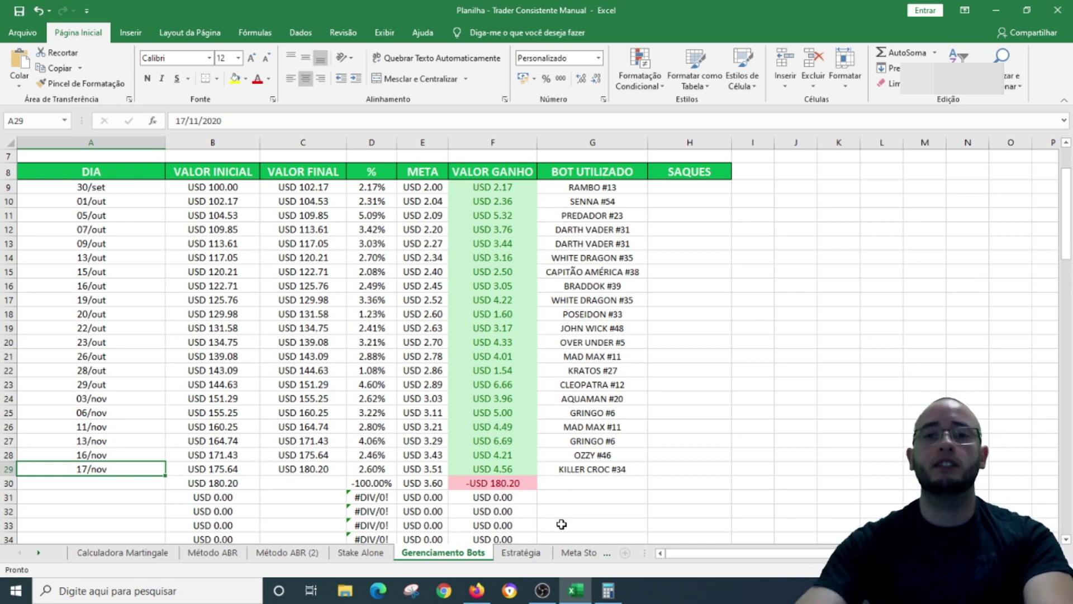
Switch to the Trader Bots Club members' area in Firefox, and examine the Bots Binary Deriv list with each robot's default configuration.
left_click(477, 590)
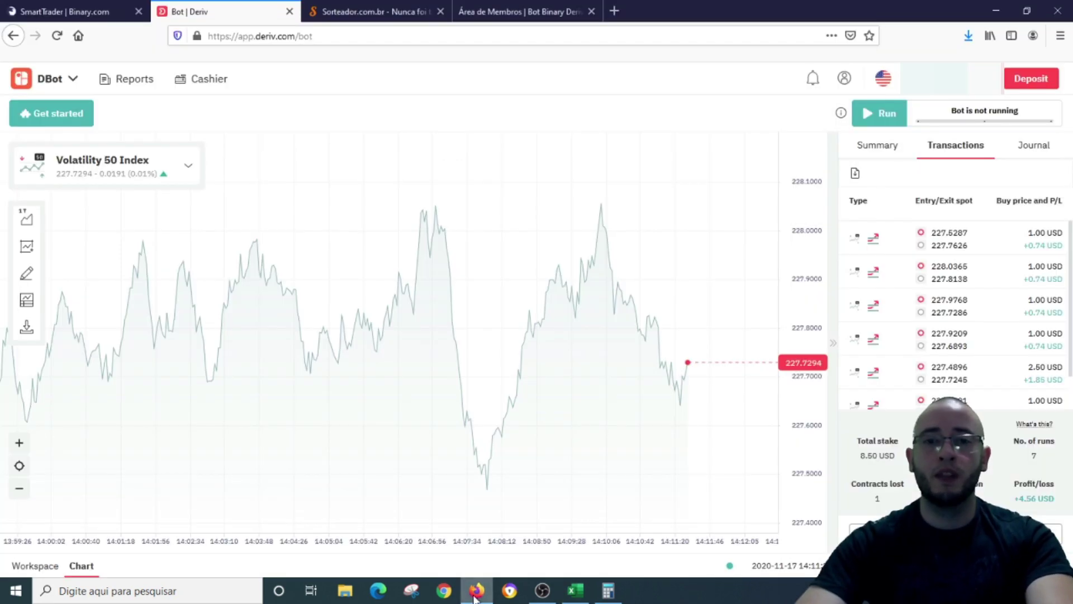
left_click(480, 13)
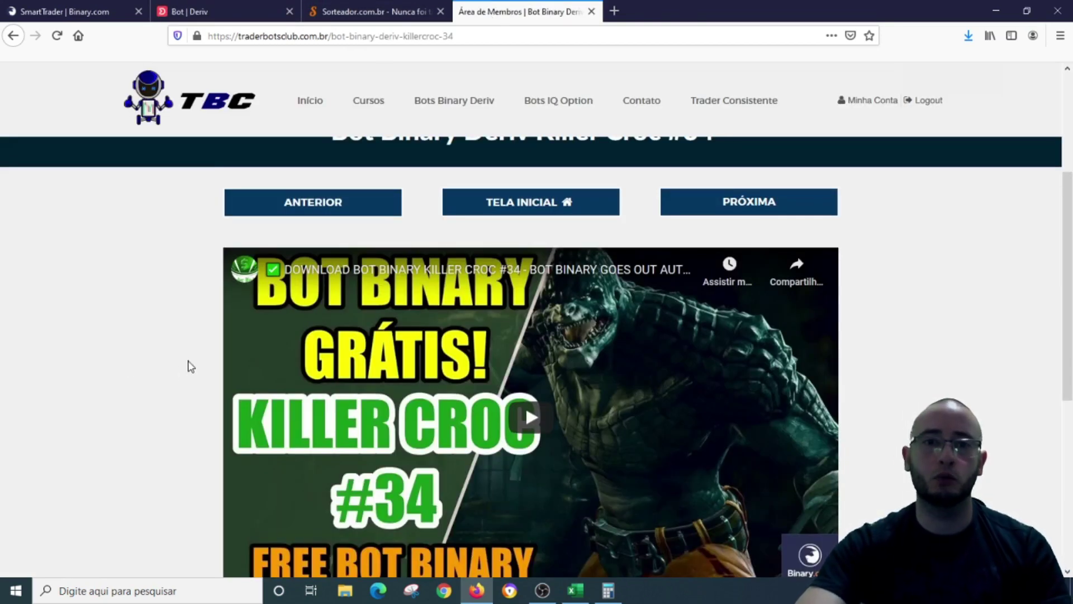
left_click(443, 102)
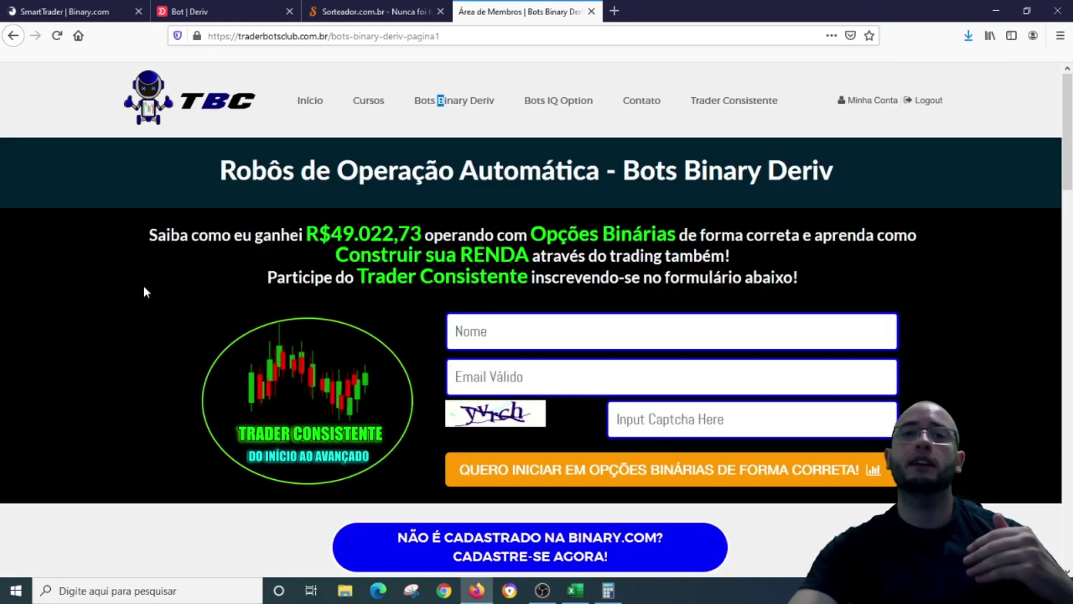
scroll(137, 331, "down", 3)
scroll(136, 327, "down", 5)
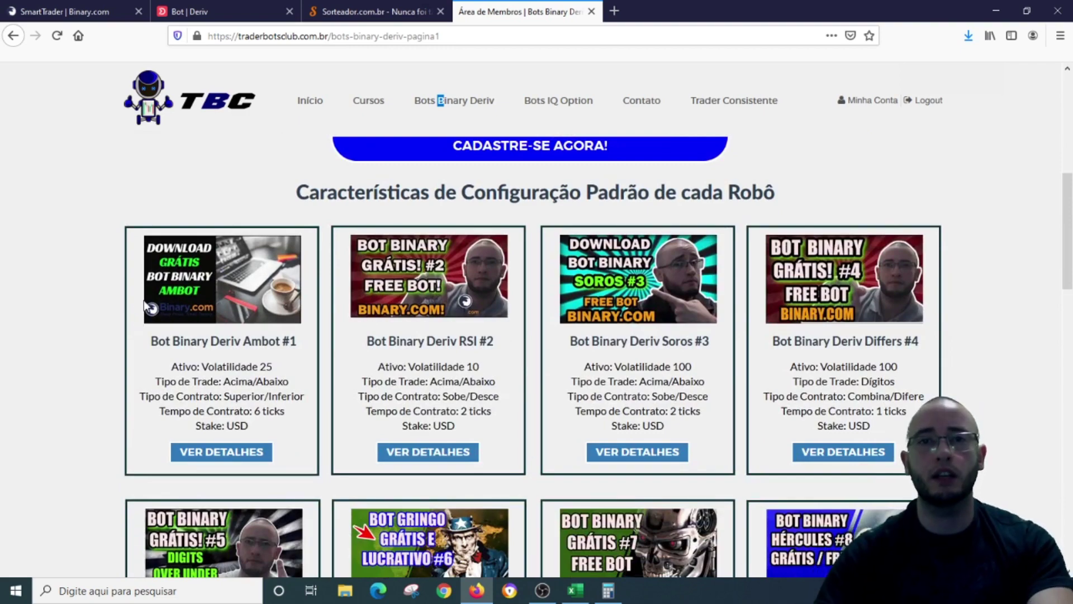
scroll(150, 290, "down", 6)
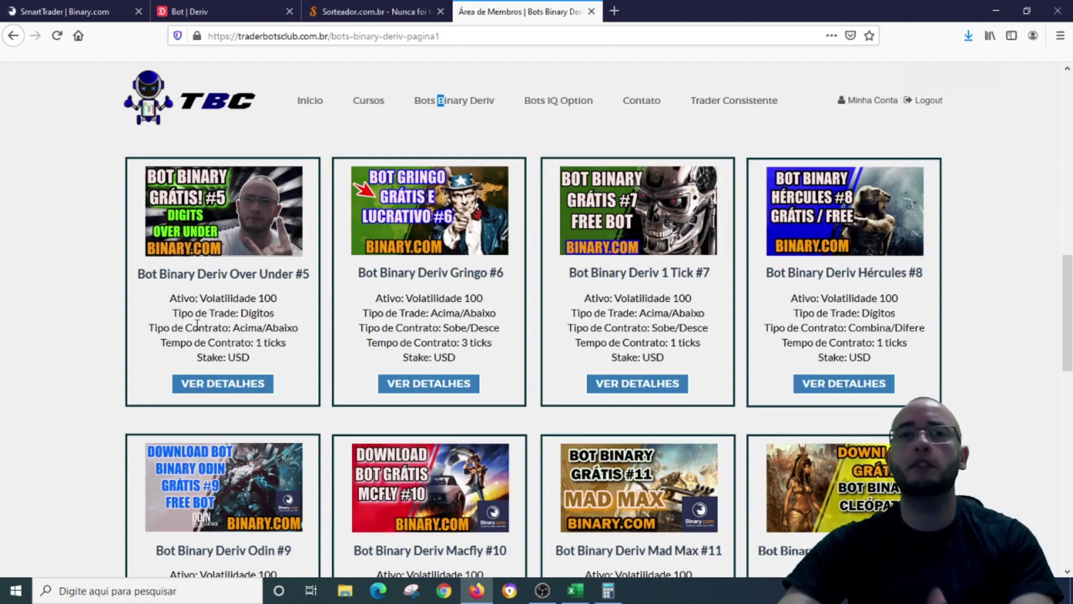
scroll(232, 333, "up", 8)
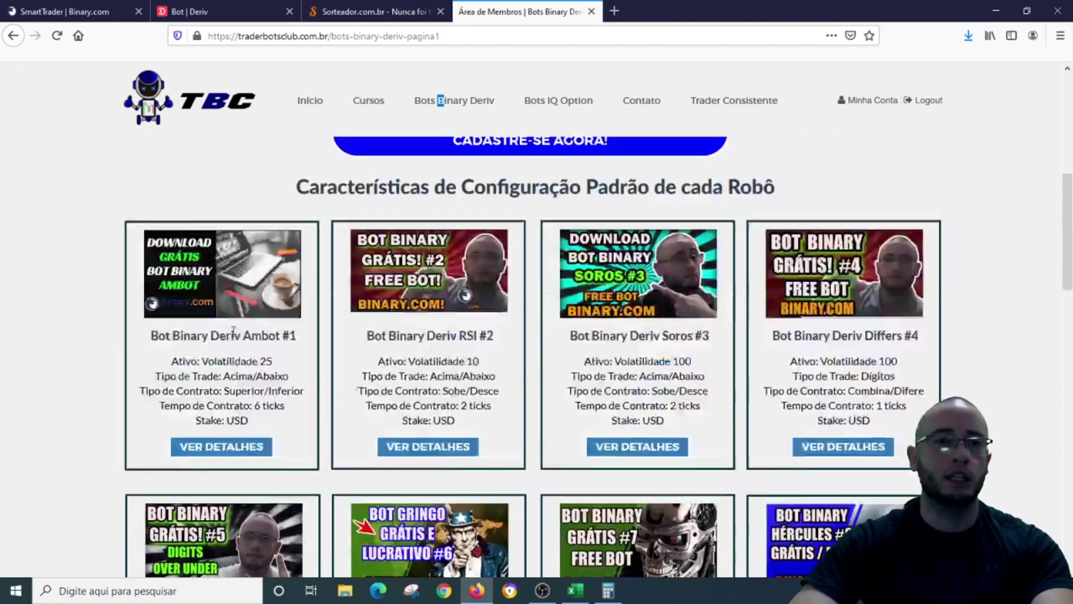
scroll(111, 367, "down", 3)
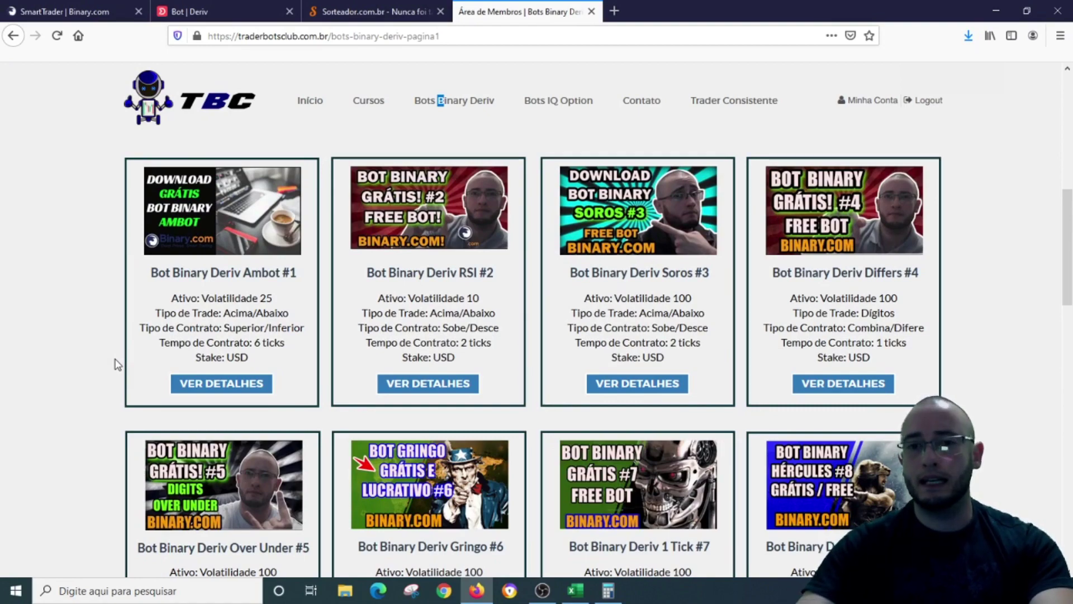
scroll(117, 360, "up", 7)
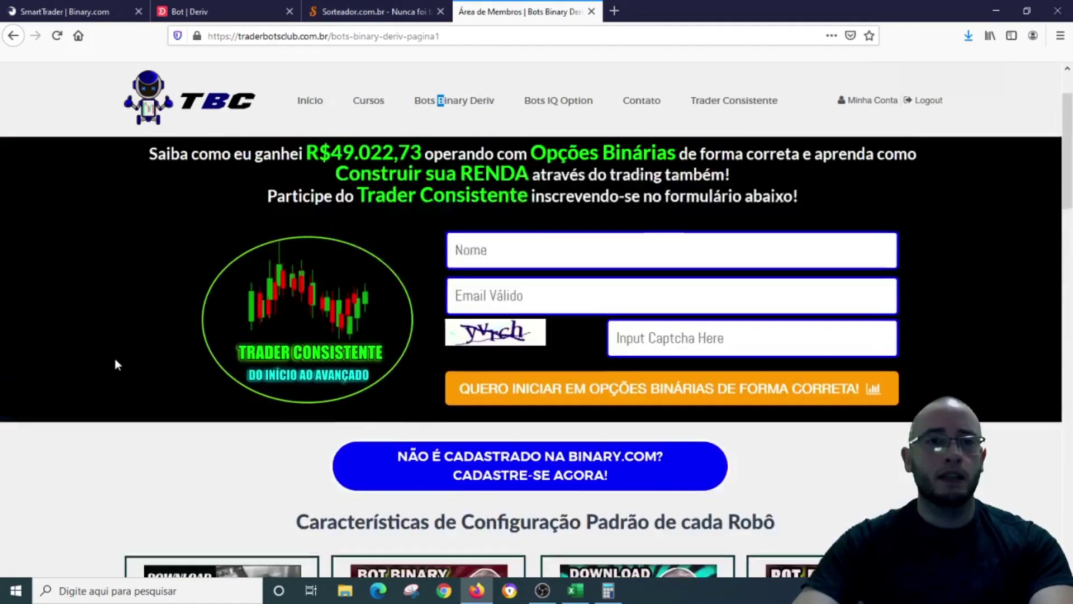
scroll(118, 358, "down", 6)
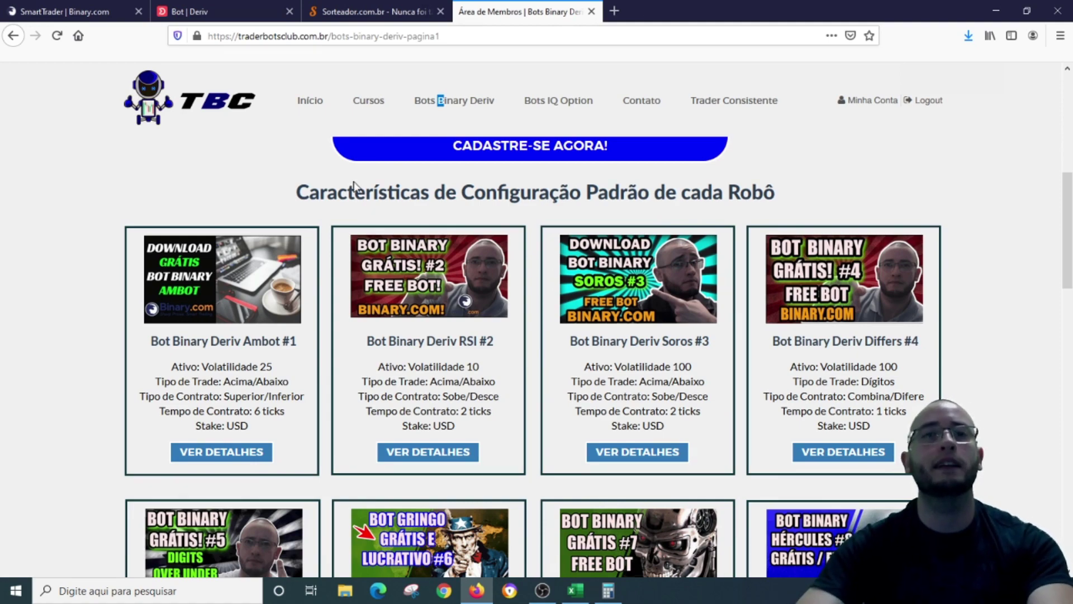
Log in with the saved account to view the Bots IQ Option list, and return to the Gerenciamento Bots sheet in Excel.
left_click(547, 102)
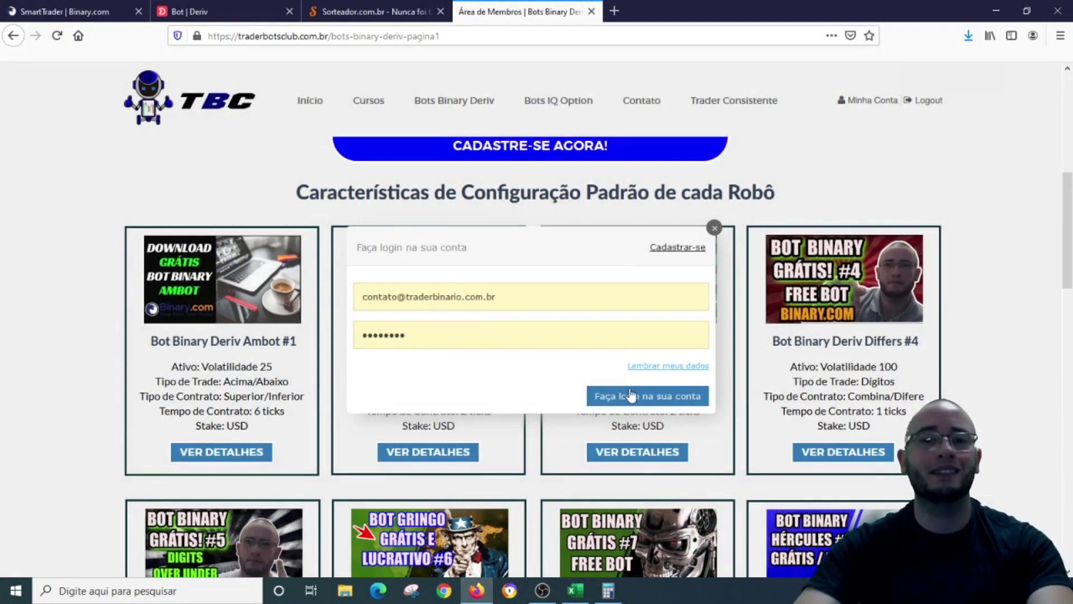
left_click(632, 395)
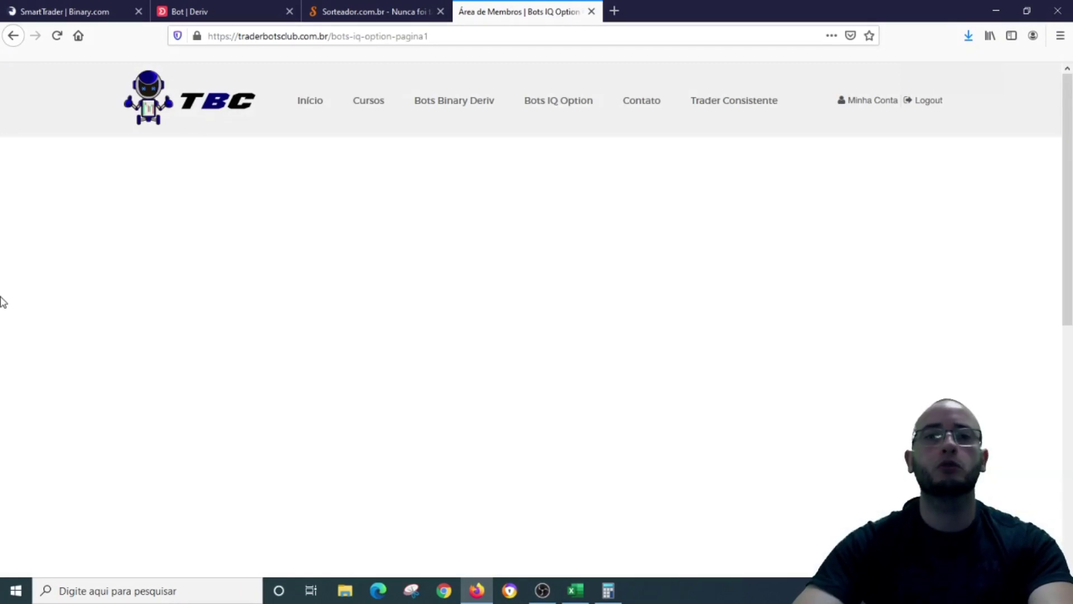
scroll(180, 319, "down", 8)
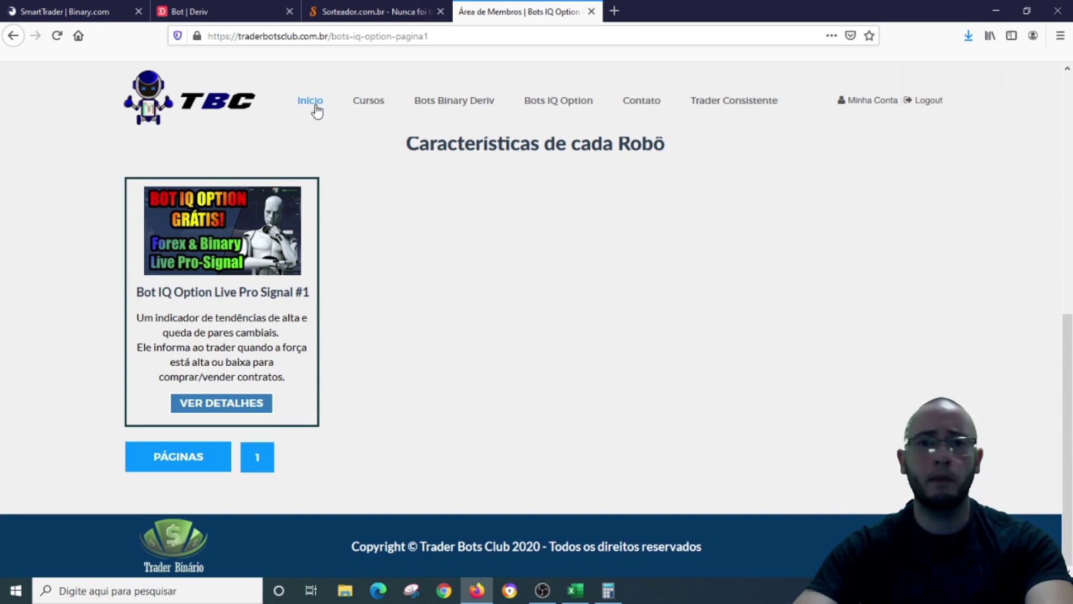
left_click(578, 590)
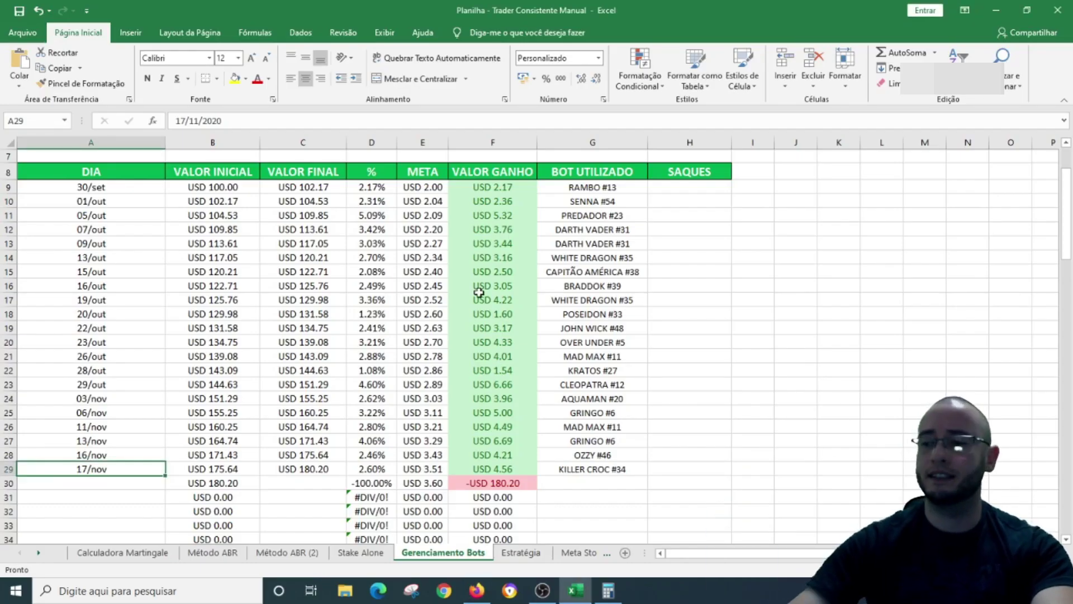